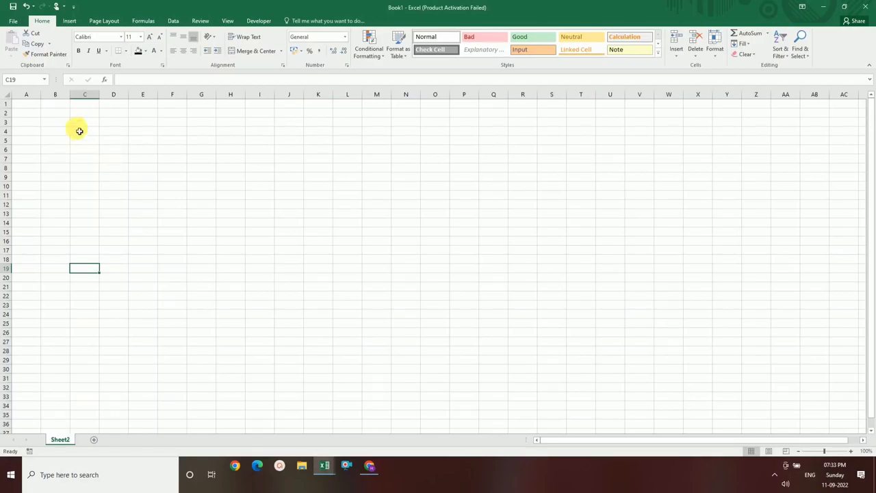
- Zoom the blank Sheet2 in to about 400% so only columns A–G and the top rows show
click(79, 127)
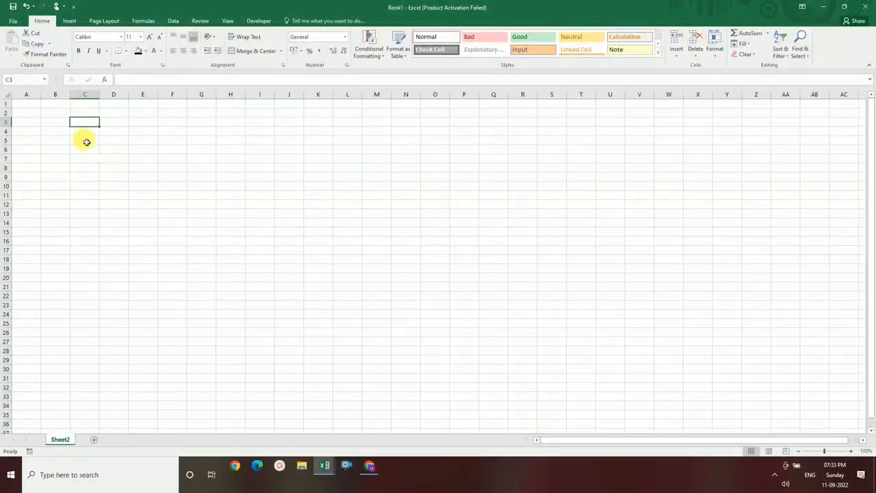
click(54, 124)
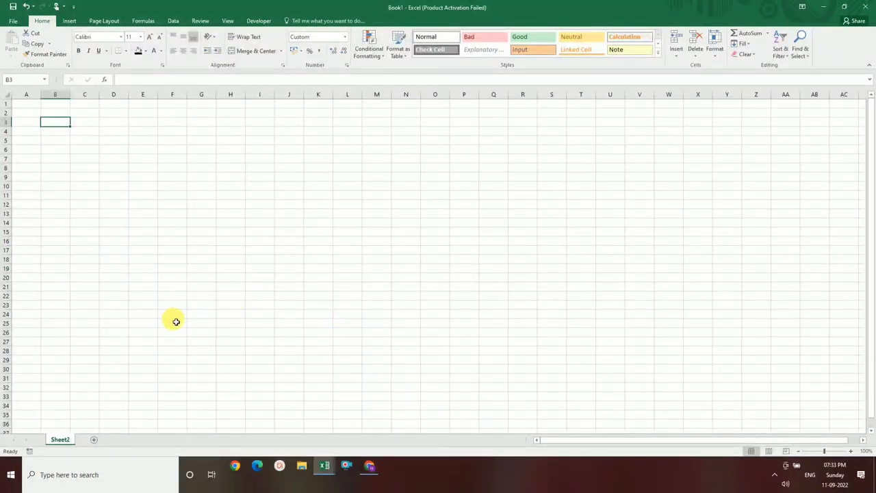
scroll(174, 321, up, 7)
scroll(177, 323, up, 5)
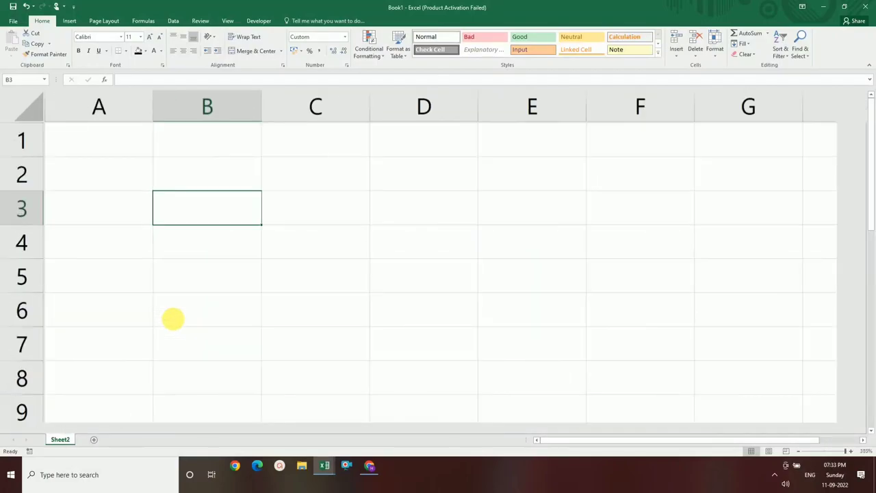
scroll(176, 322, up, 1)
click(130, 282)
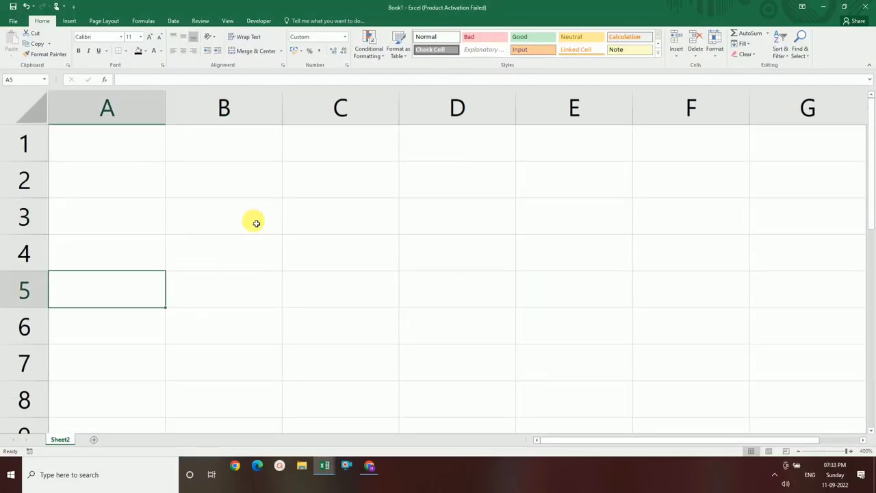
click(254, 221)
click(101, 217)
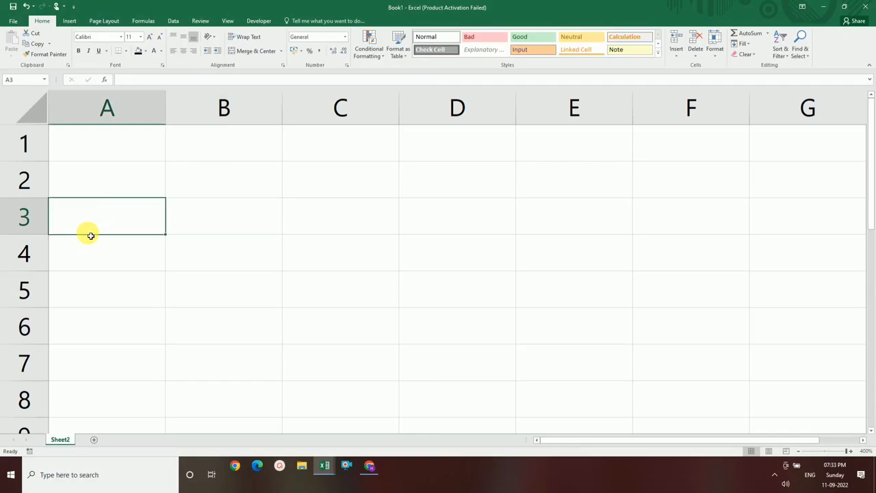
click(73, 189)
click(102, 287)
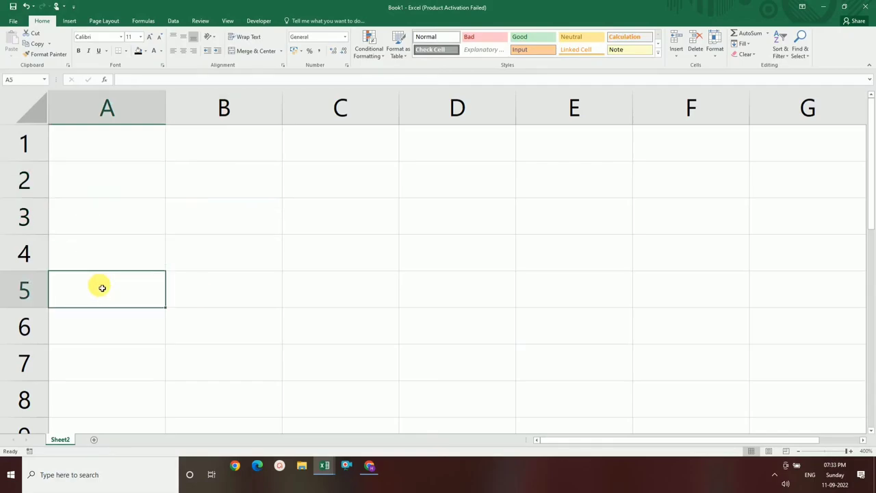
drag(96, 255, 207, 258)
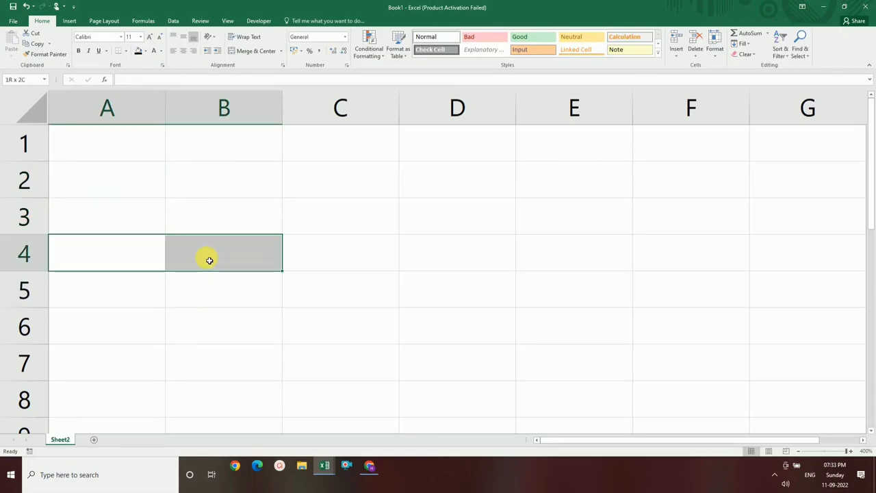
click(117, 303)
click(114, 325)
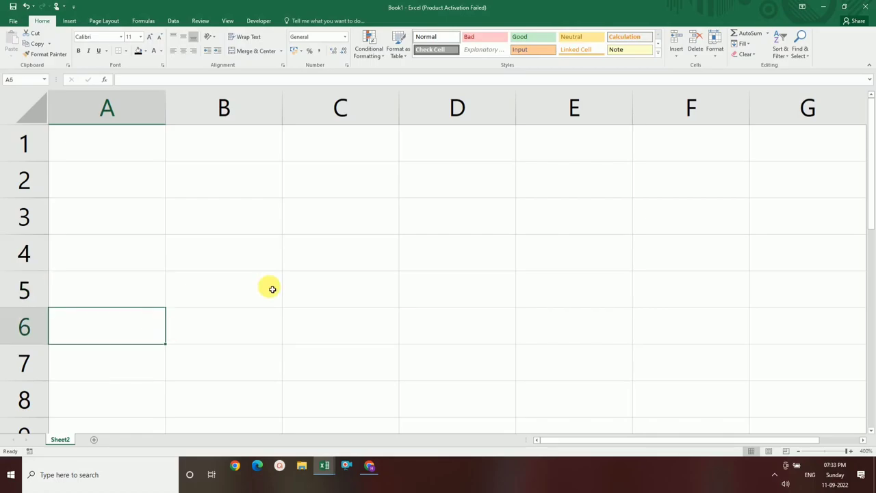
- Start a Sub MyDigital_Clock() procedure in Module1 of the VBA editor
key(alt+F11)
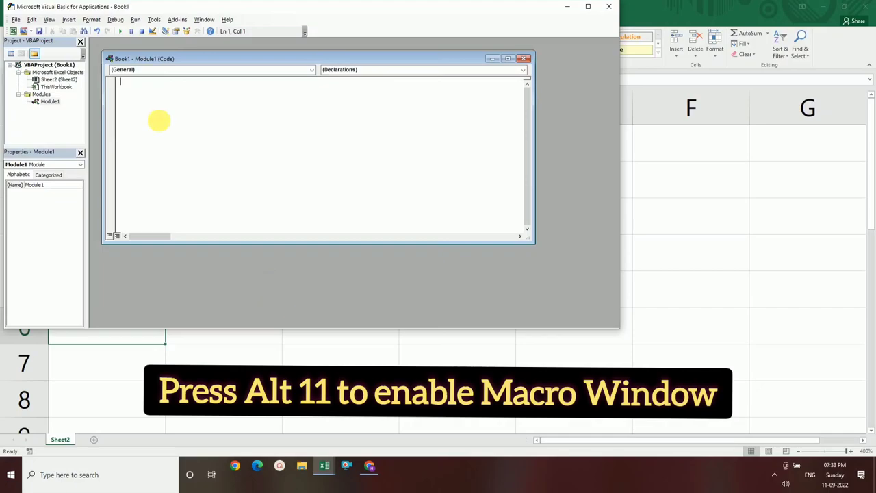
text(Sub My)
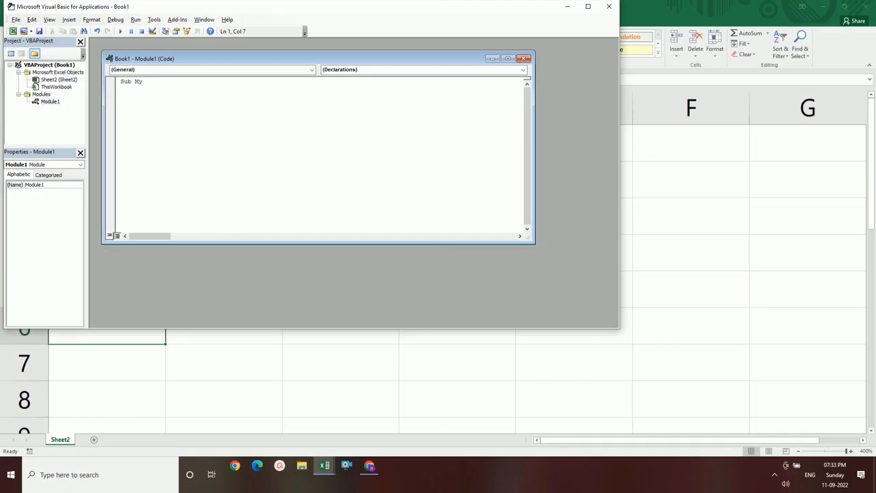
text(Di)
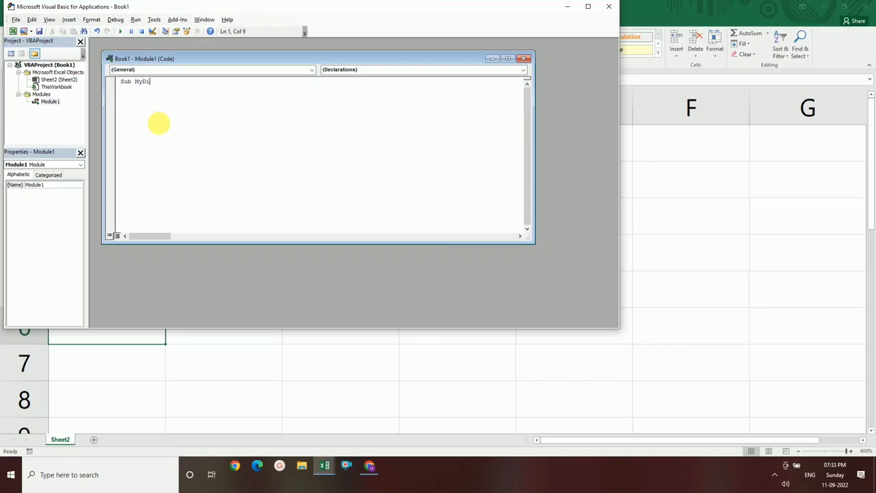
text(gital_Clock()
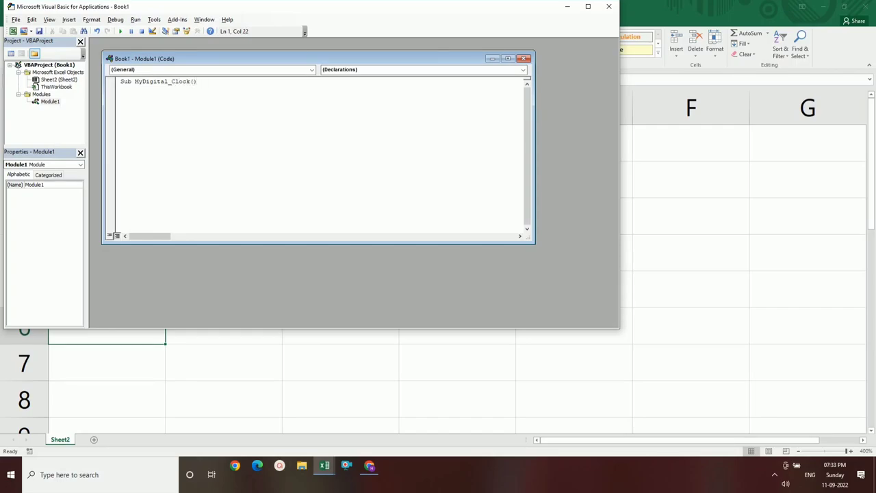
key(Return)
- Add the line Range("b2").Value = Now to the macro body
text(Range)
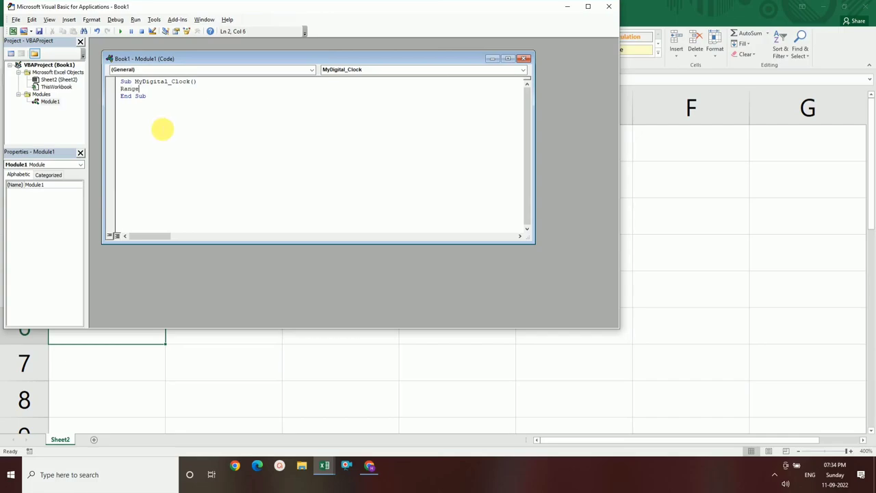
text(()
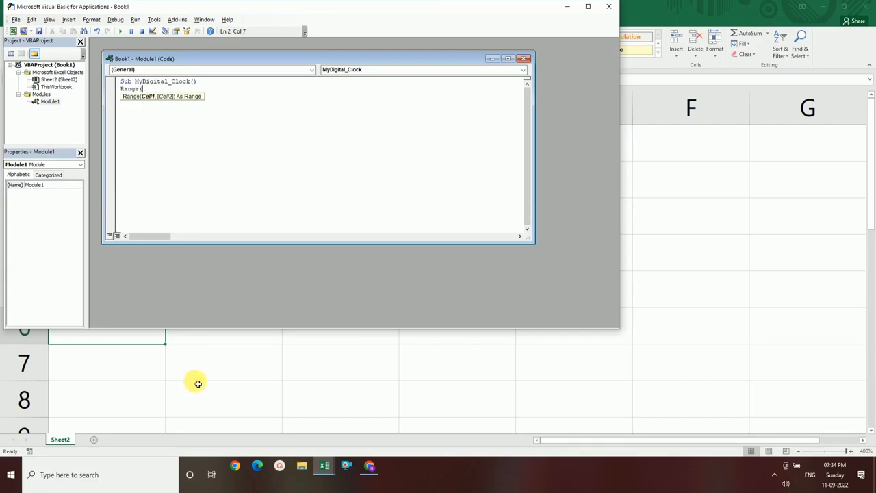
click(165, 341)
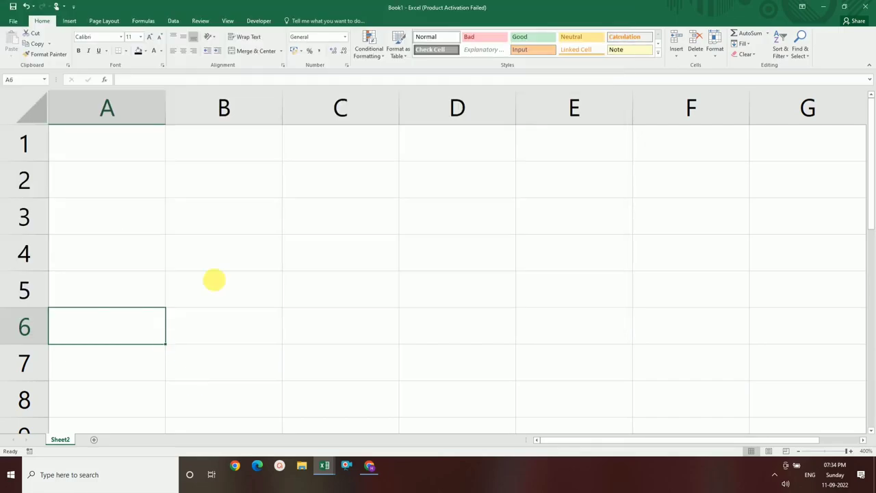
click(222, 188)
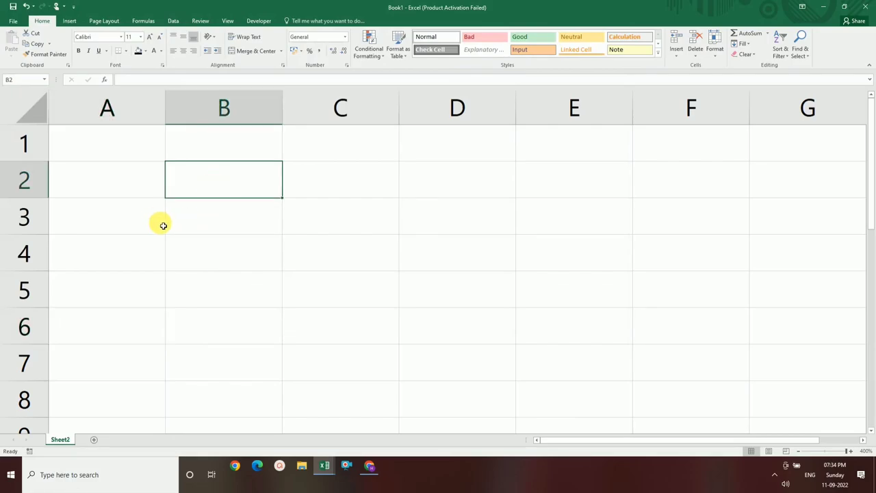
key(alt+F11)
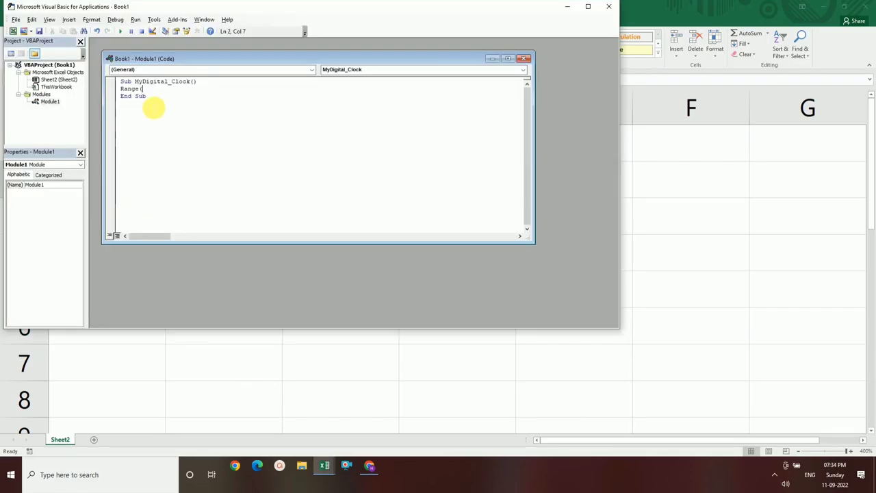
text("b)
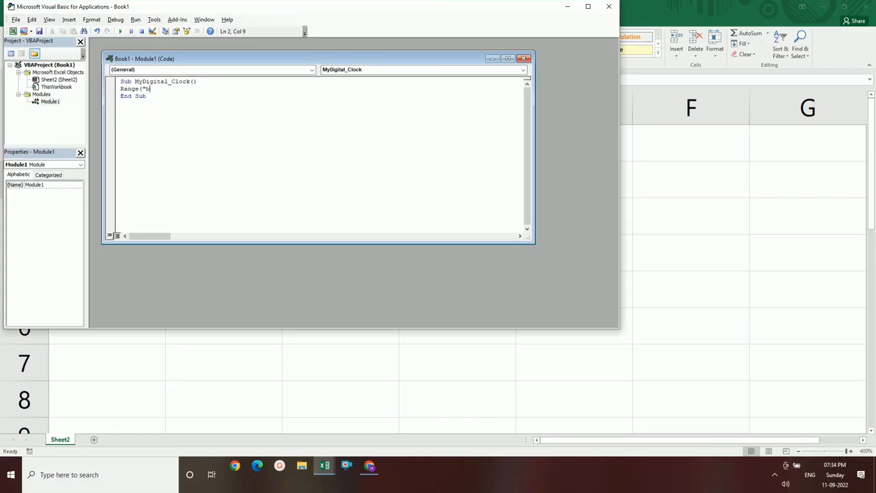
text(2"))
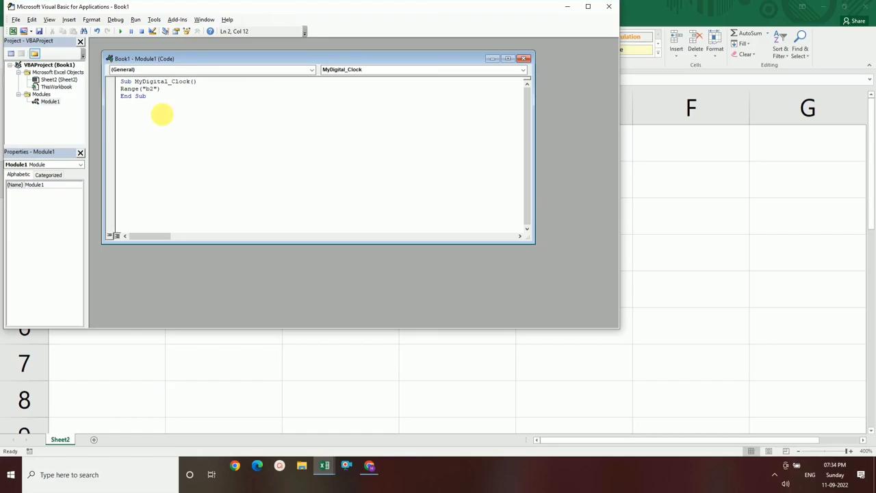
text(.Value)
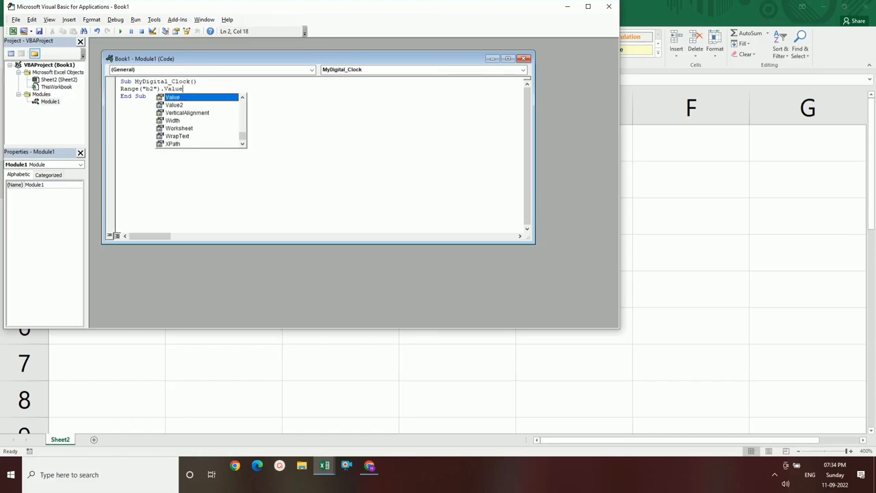
text(=Now)
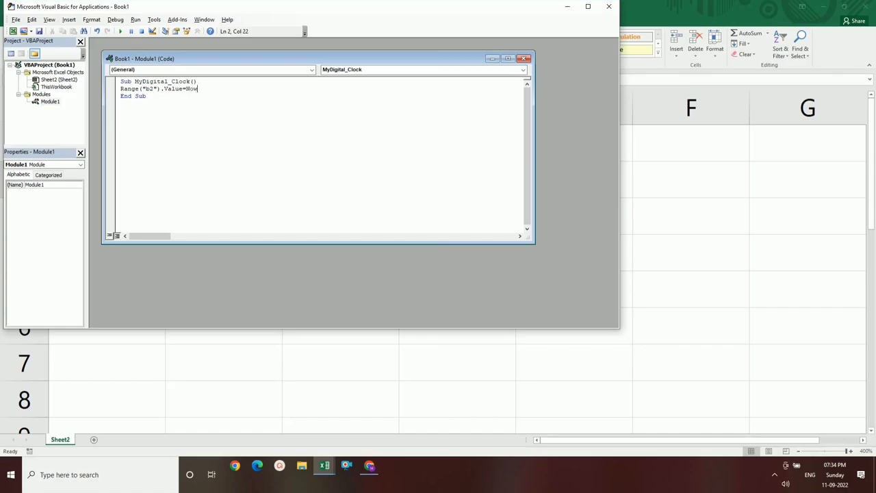
key(Return)
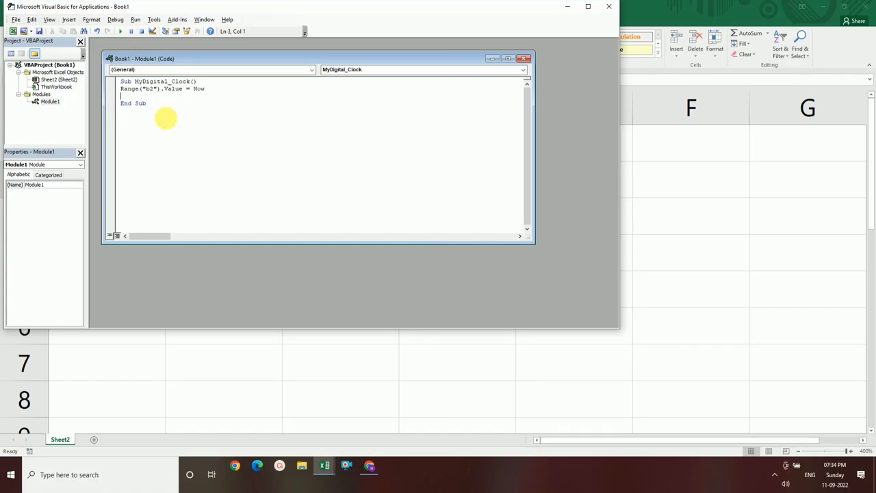
- Write Application.OnTime Now + TimeValue("00:00:01"), followed by an empty quoted macro name
text(Applicatio)
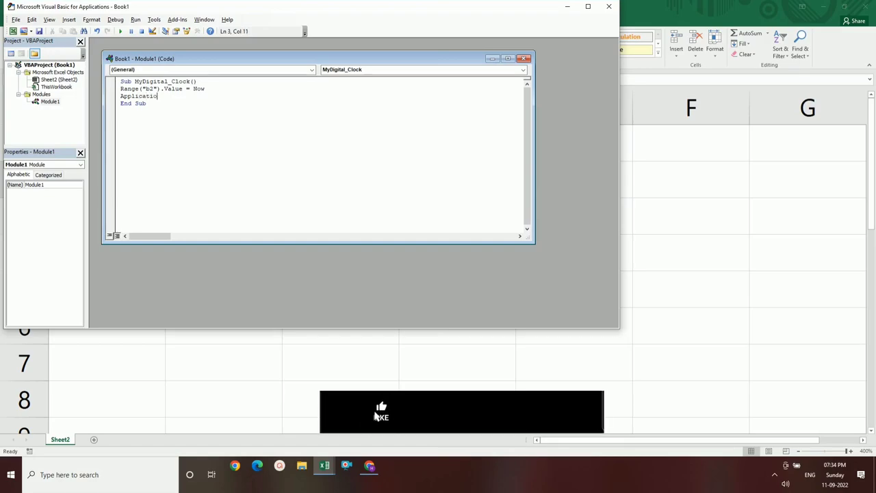
text(n.)
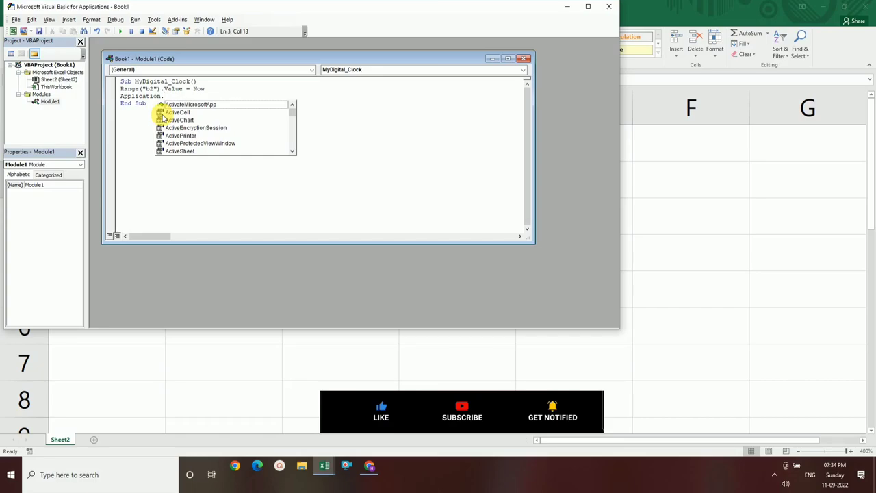
text(Ont)
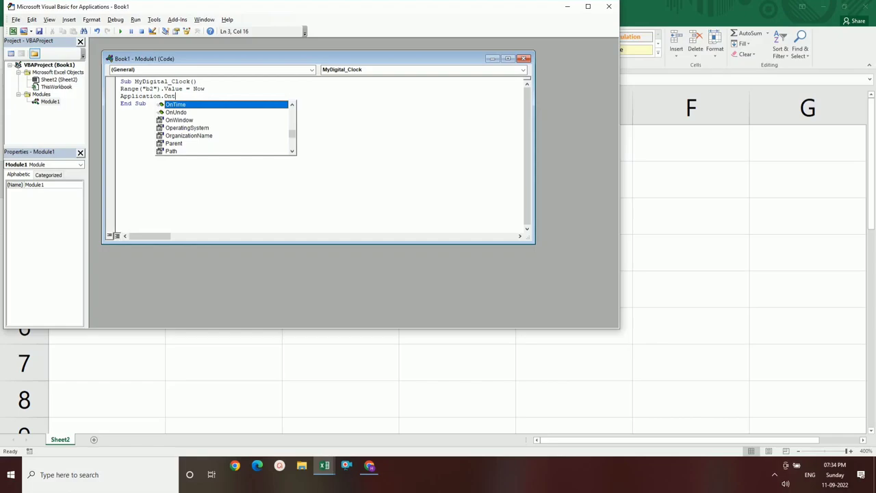
double_click(166, 120)
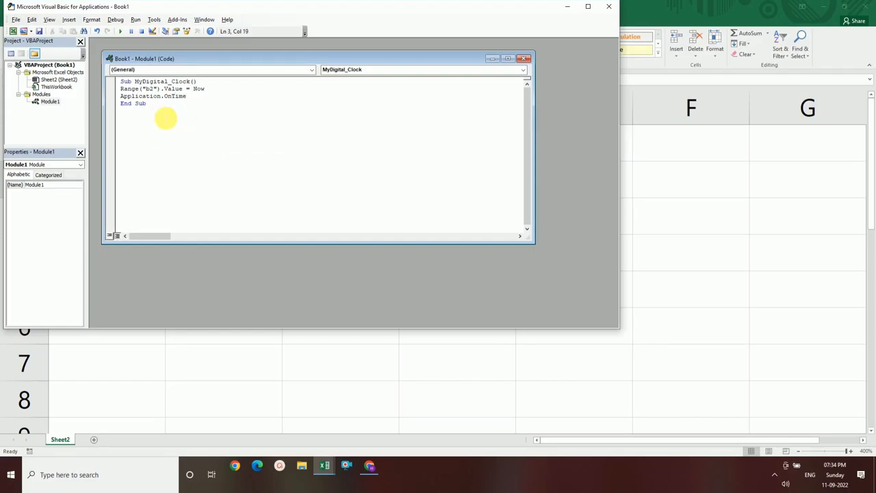
text( Now)
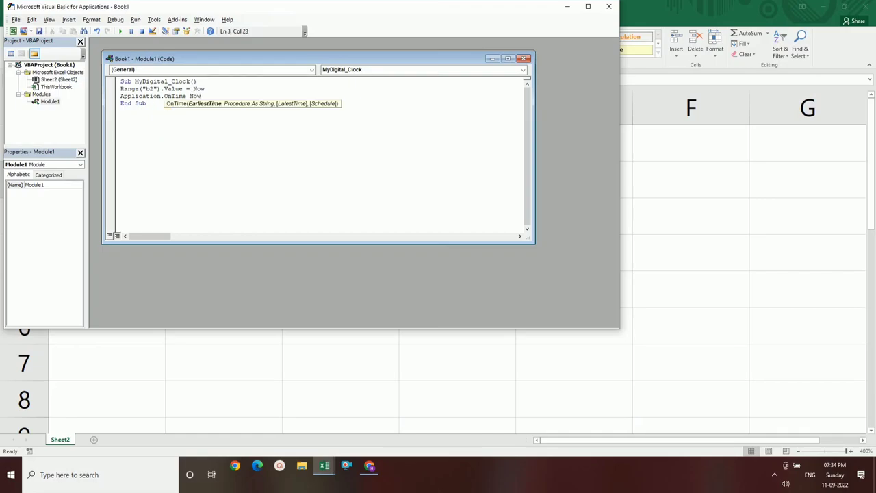
text( +)
key(BackSpace)
key(BackSpace)
text(ue)
text(()
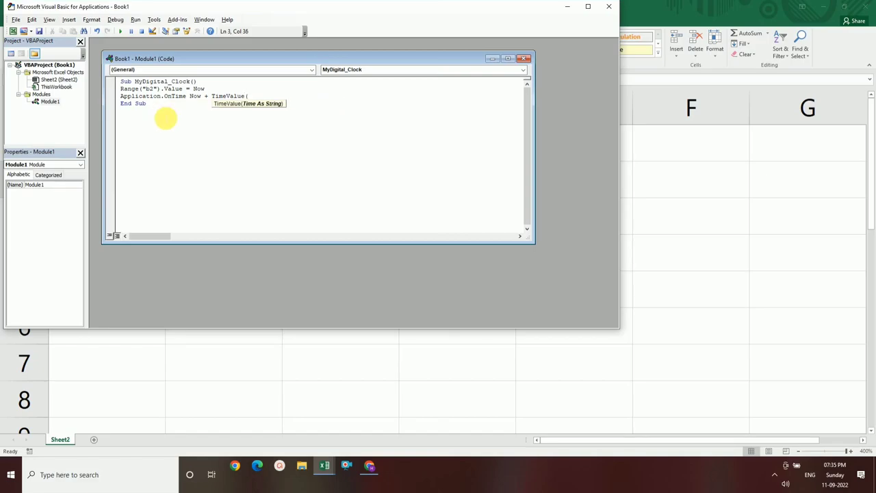
text("00)
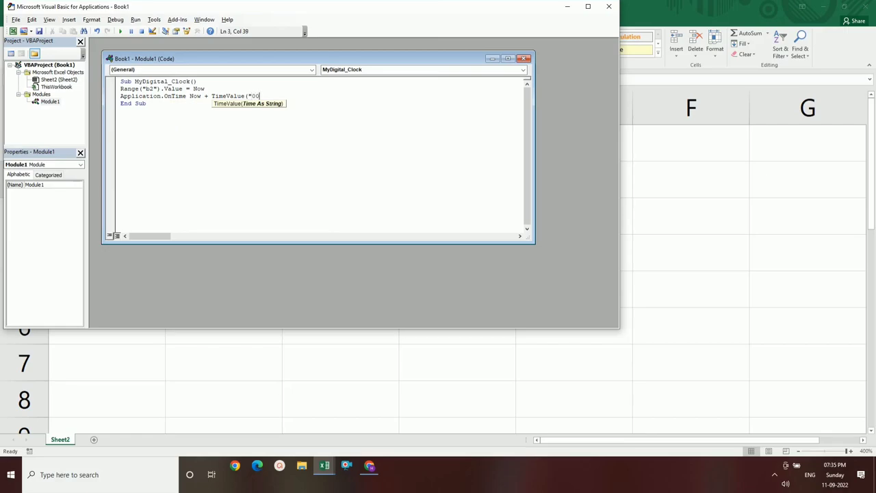
text(:00:01")
text())
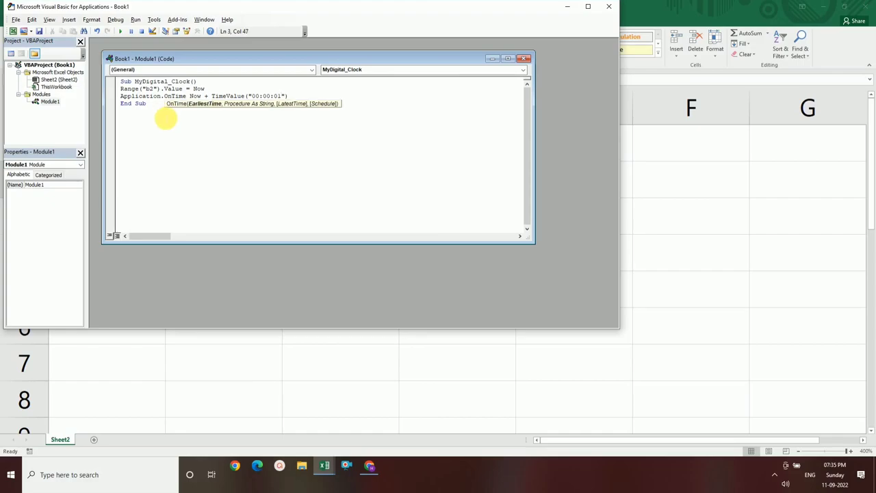
text(, ")
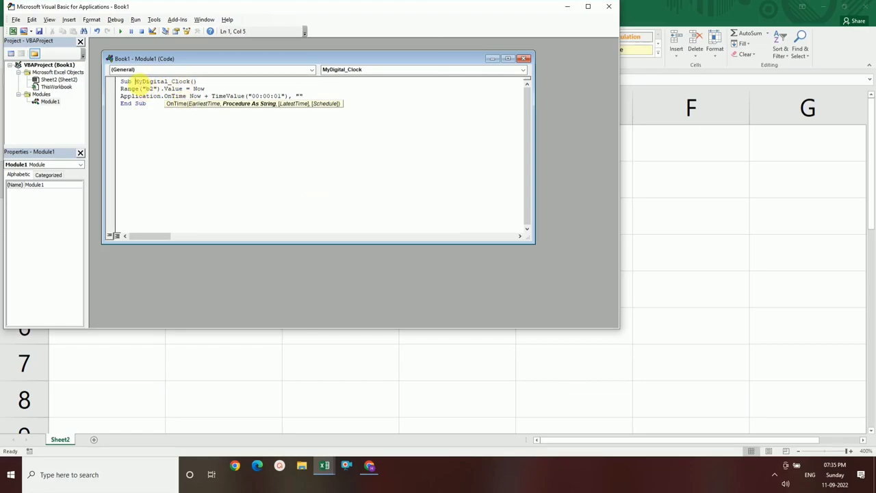
- Copy the name MyDigital_Clock from the Sub line into the OnTime quotes
drag(134, 81, 190, 82)
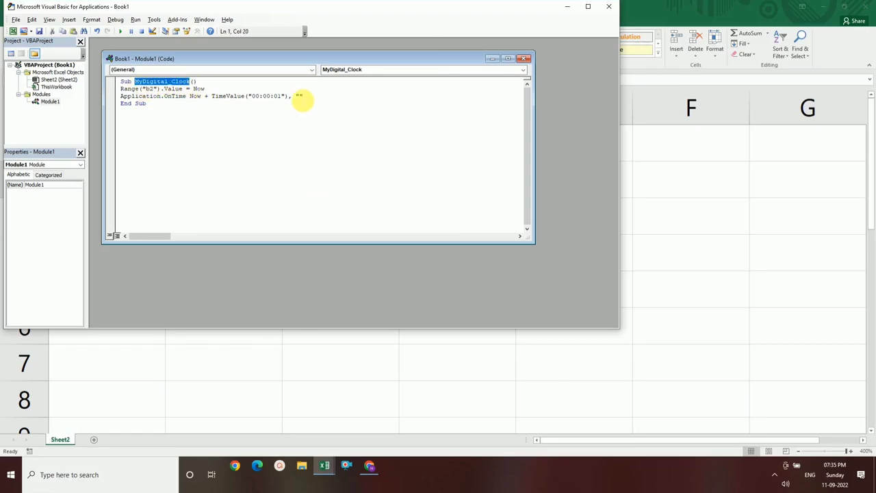
key(ctrl+c)
click(299, 96)
key(ctrl+v)
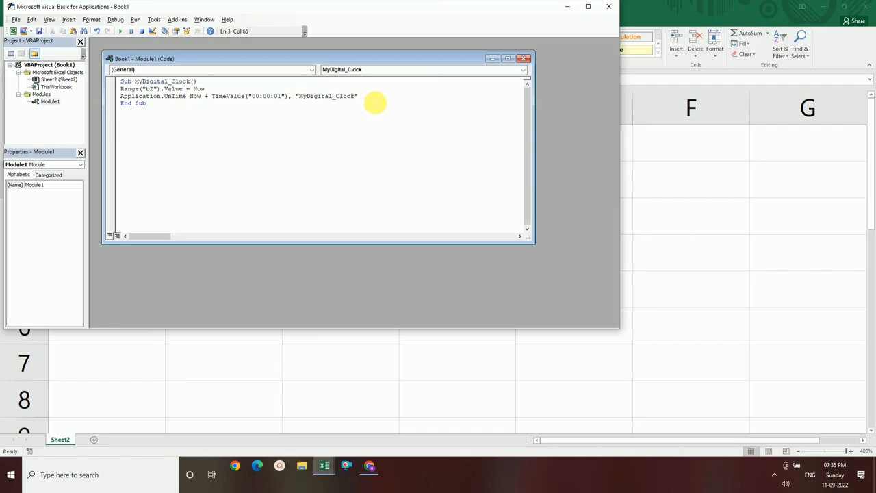
click(285, 161)
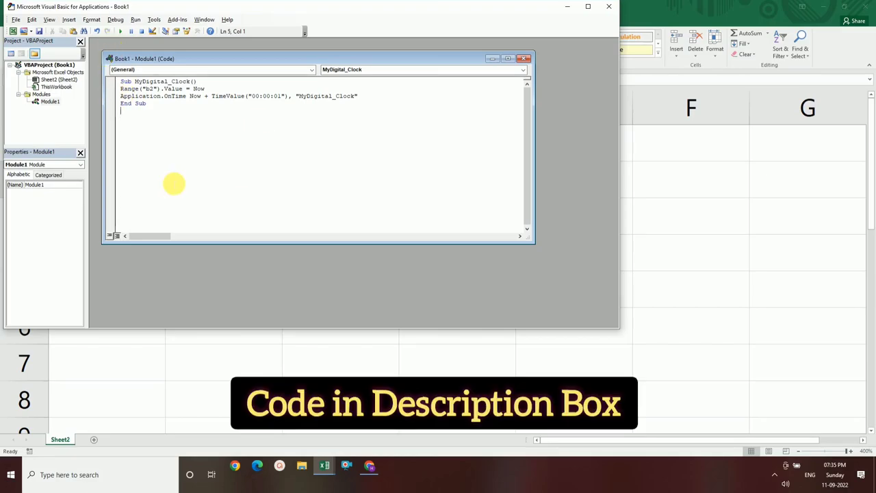
- Run MyDigital_Clock and autofit column B so B2 shows the live date and time
click(119, 33)
click(504, 136)
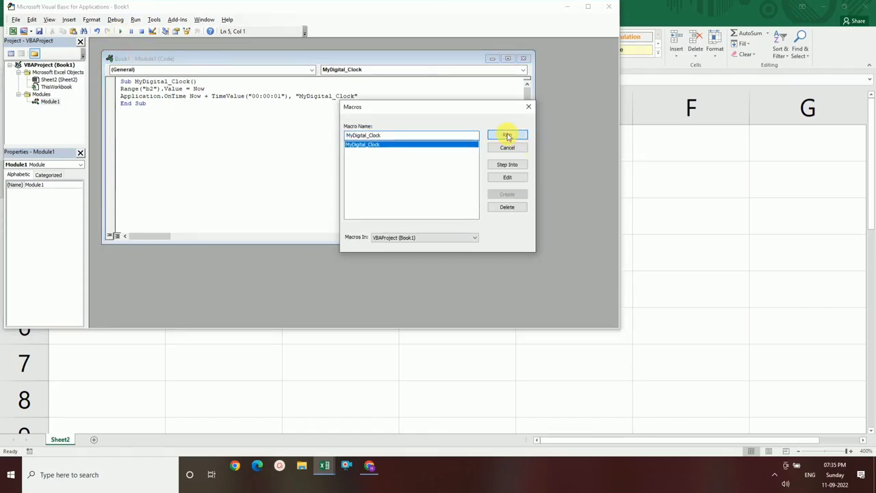
click(203, 341)
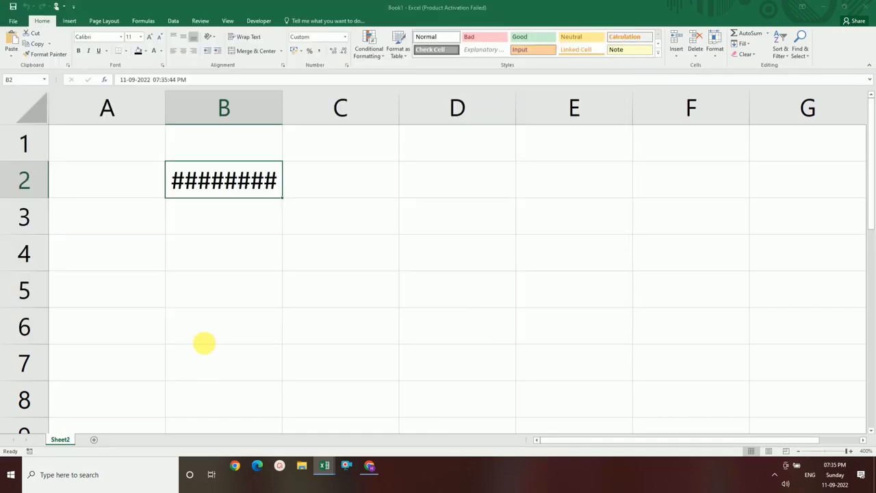
double_click(289, 102)
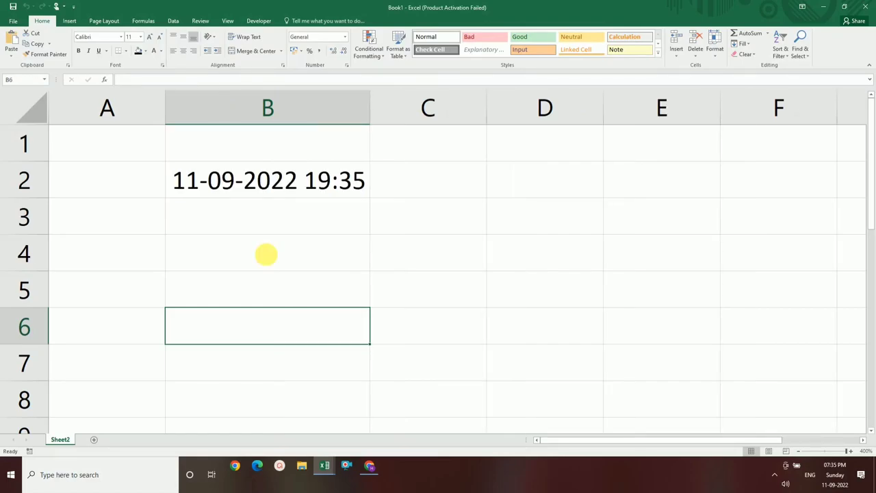
click(266, 219)
click(273, 184)
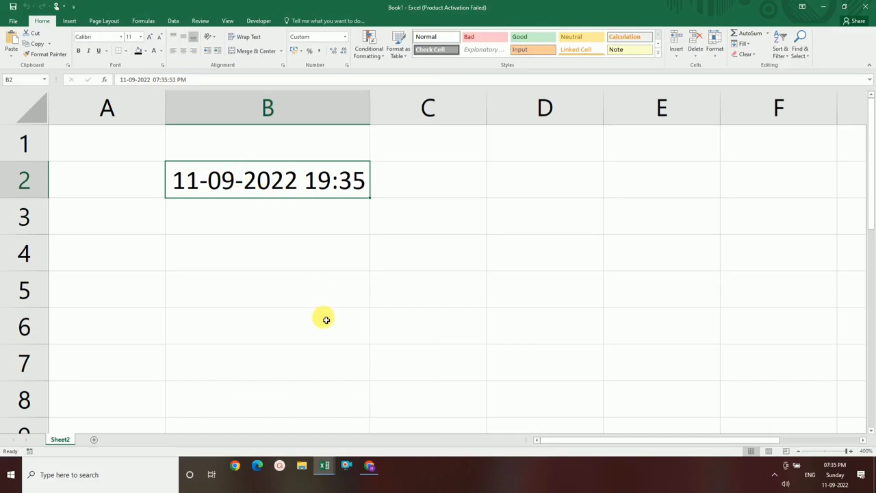
- Format B2 with the 01:30:55 PM time type so it shows 07:36:09 PM
key(ctrl+1)
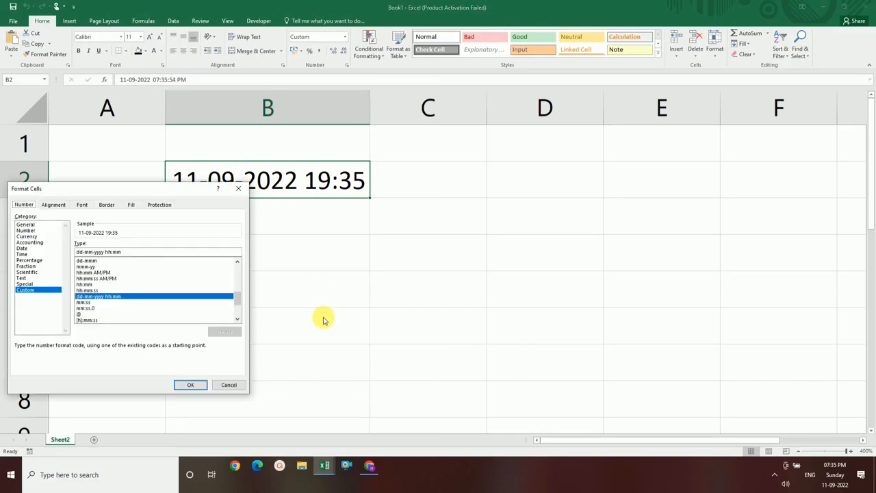
click(26, 254)
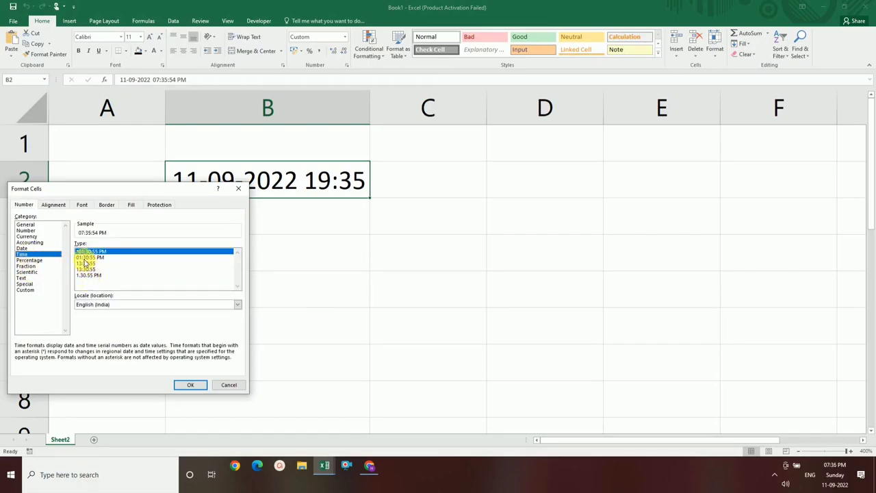
click(85, 258)
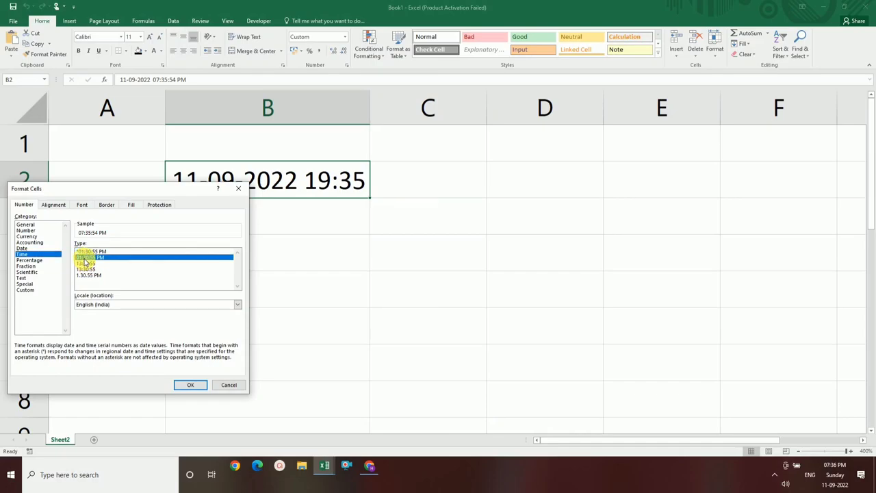
click(184, 385)
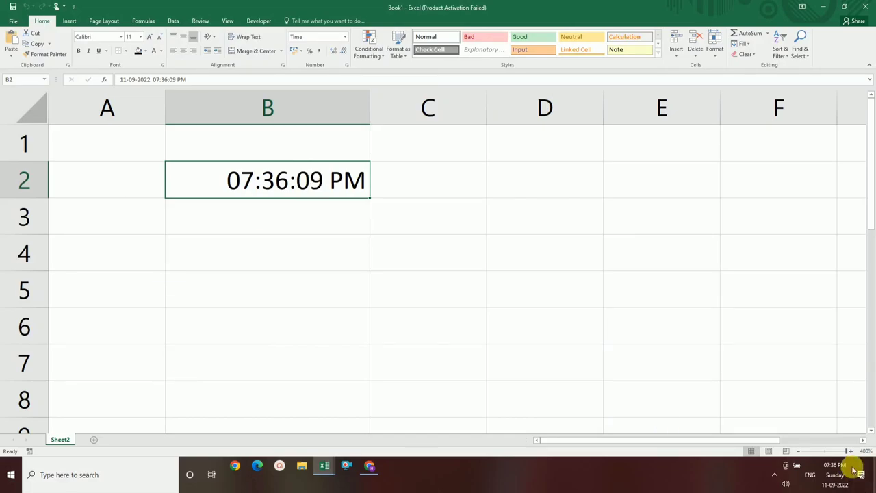
- Enter the formula =now() in cell A2
click(121, 190)
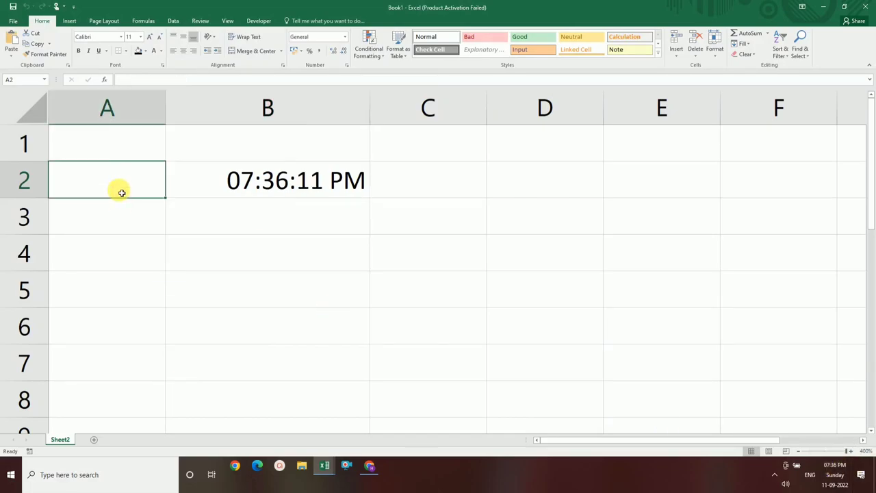
text(=)
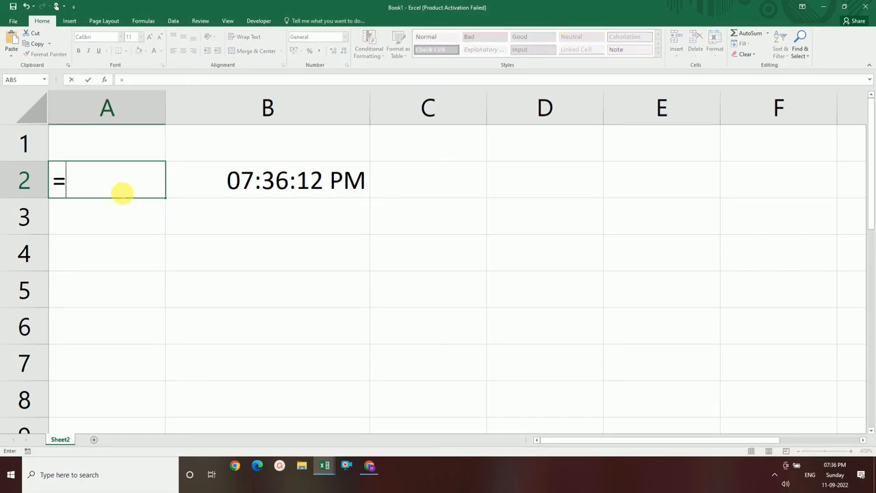
text(now())
key(Return)
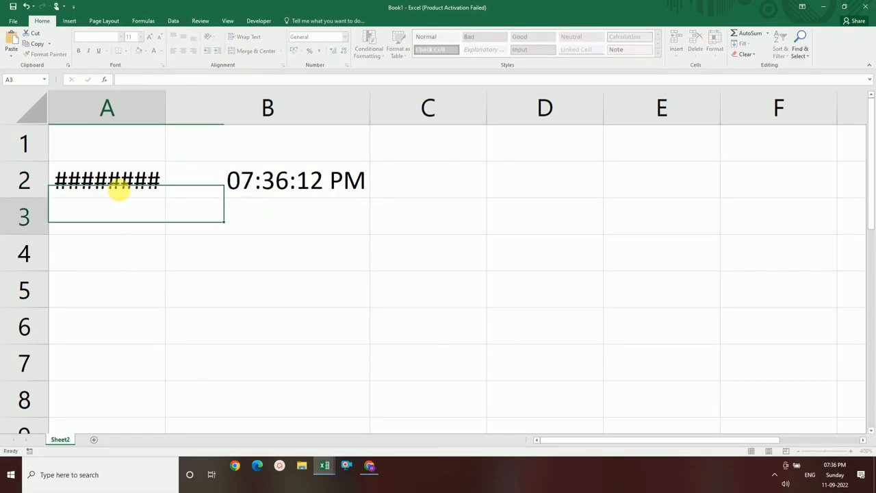
key(Up)
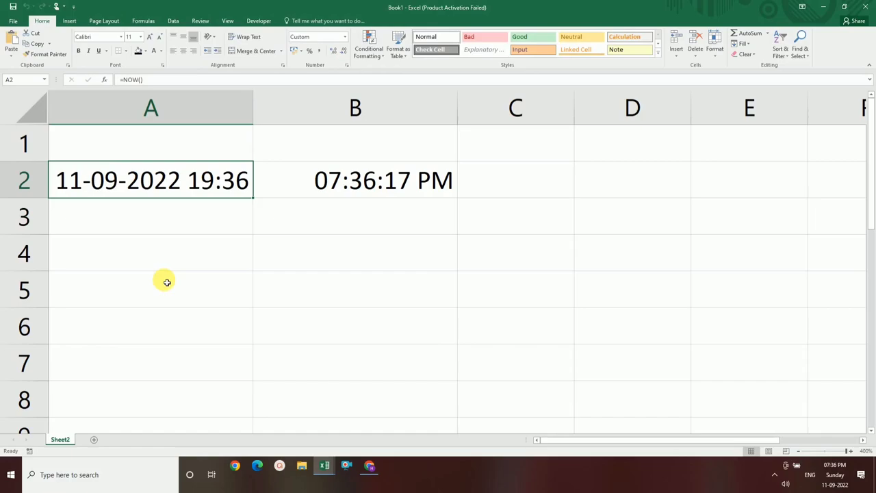
- Give A2 a dd-mm-yyyy custom format so it shows 11-09-2022
key(ctrl+1)
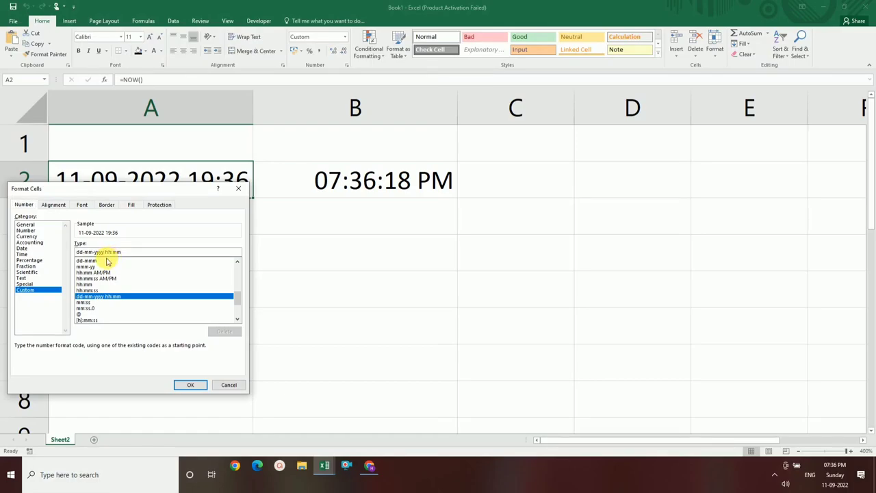
key(BackSpace)
key(BackSpace)
key(BackSpace)
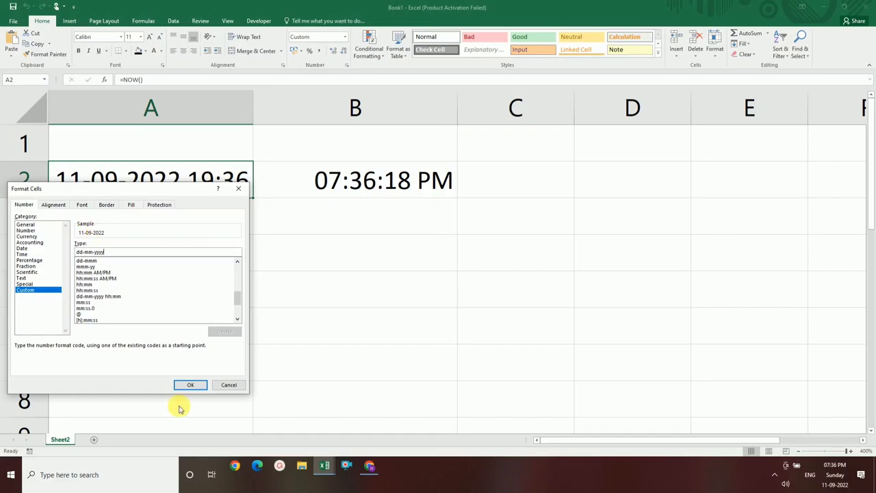
click(190, 384)
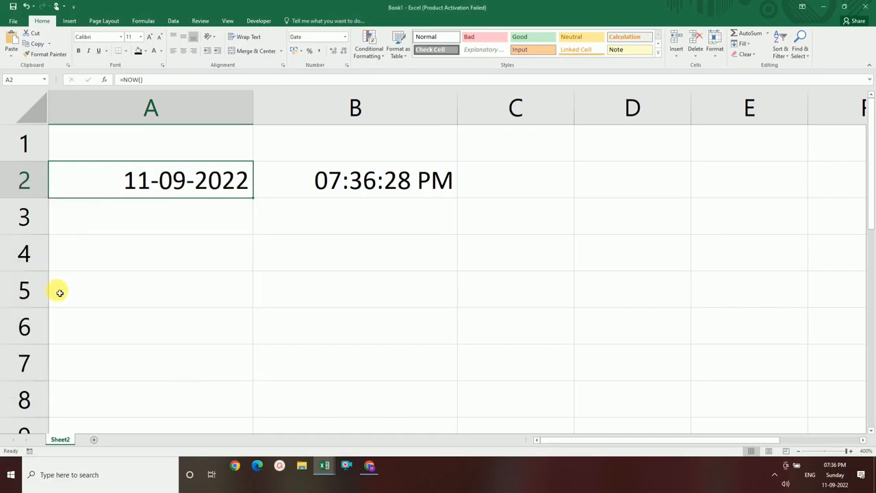
click(151, 228)
- Enter the formula =now() in cell A3
drag(149, 228, 340, 219)
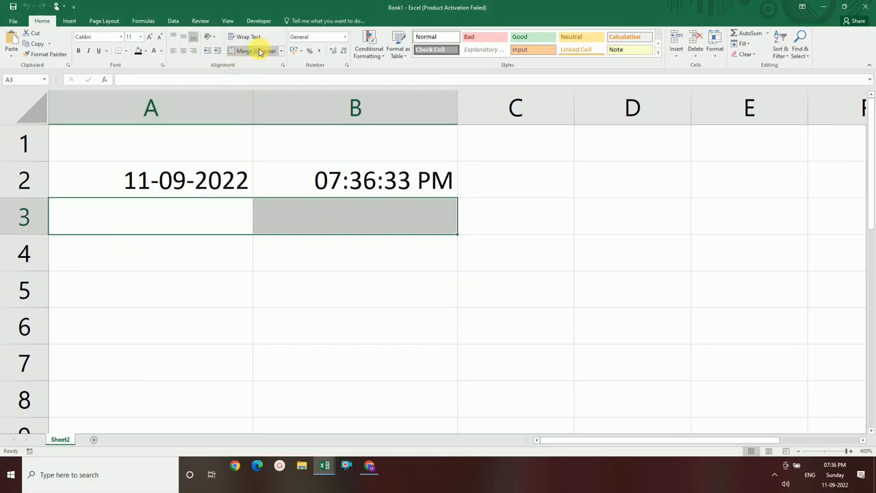
click(166, 220)
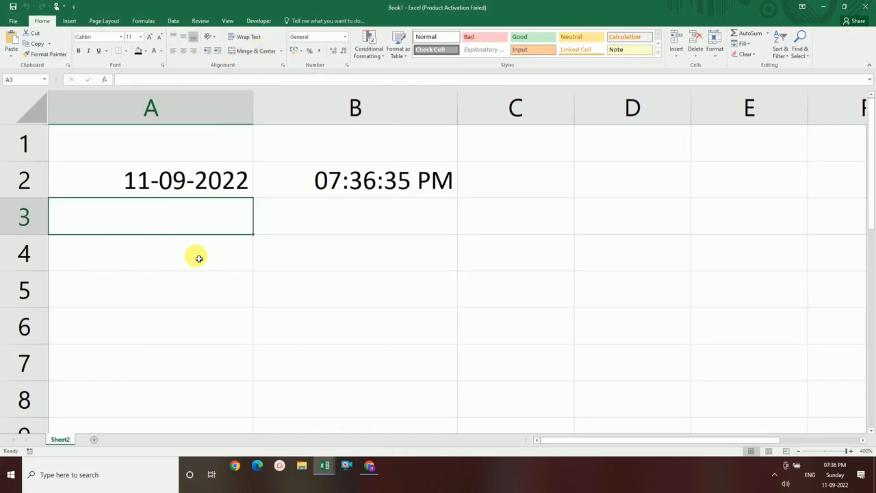
text(=now)
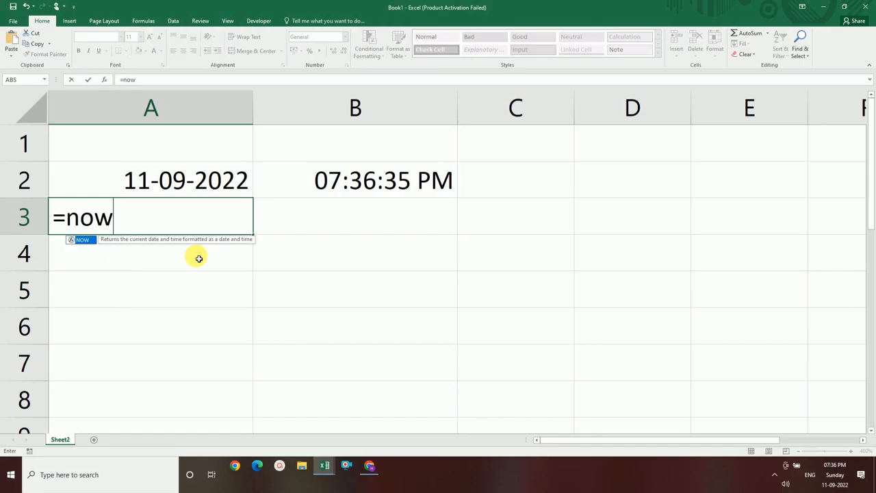
text(())
key(Return)
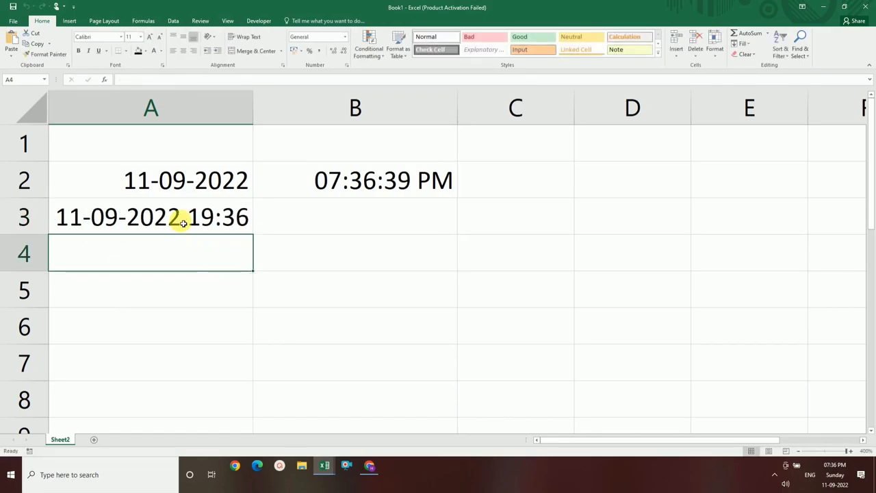
- Give A3 the custom format dddd and merge and centre it across A3:B3
click(183, 223)
key(ctrl+1)
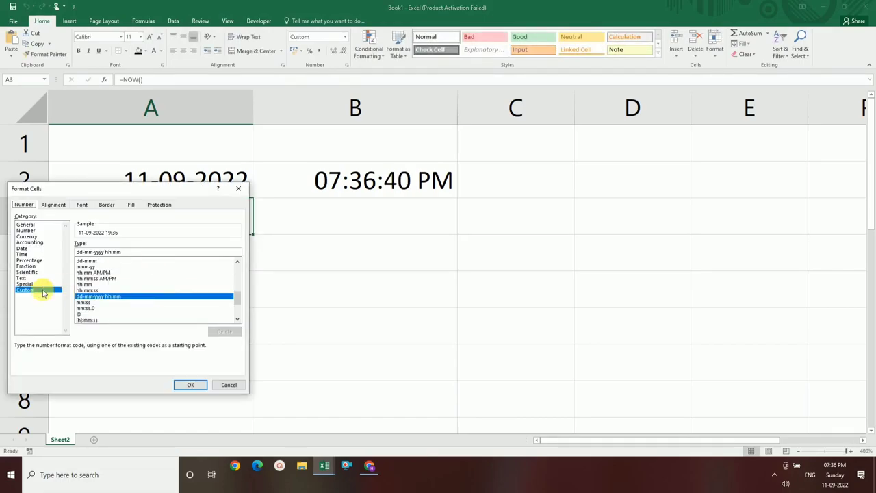
drag(124, 252, 76, 252)
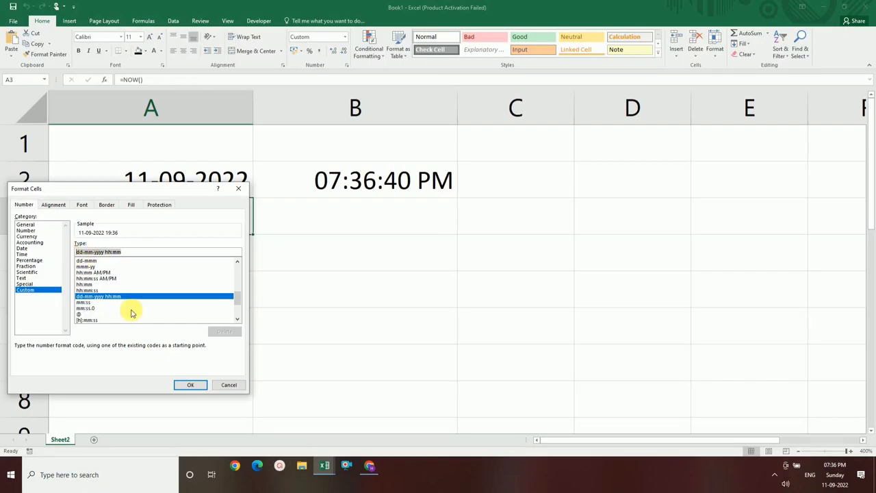
text(ddd)
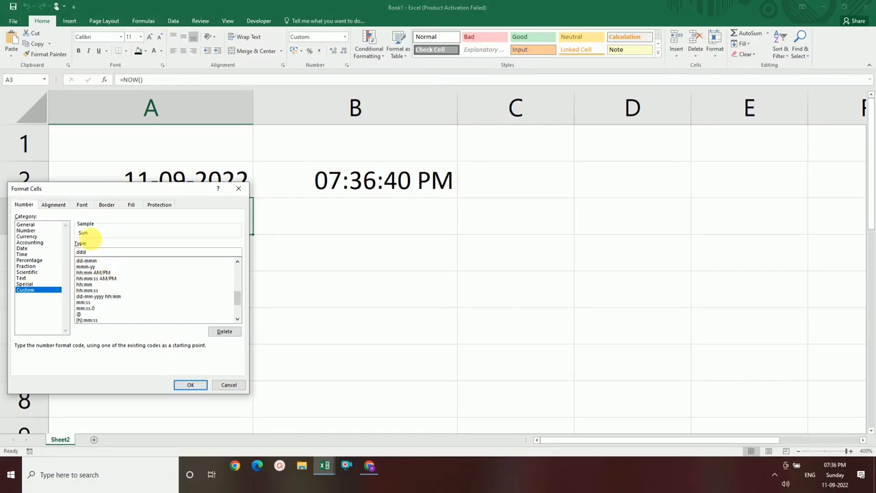
text(d)
click(200, 387)
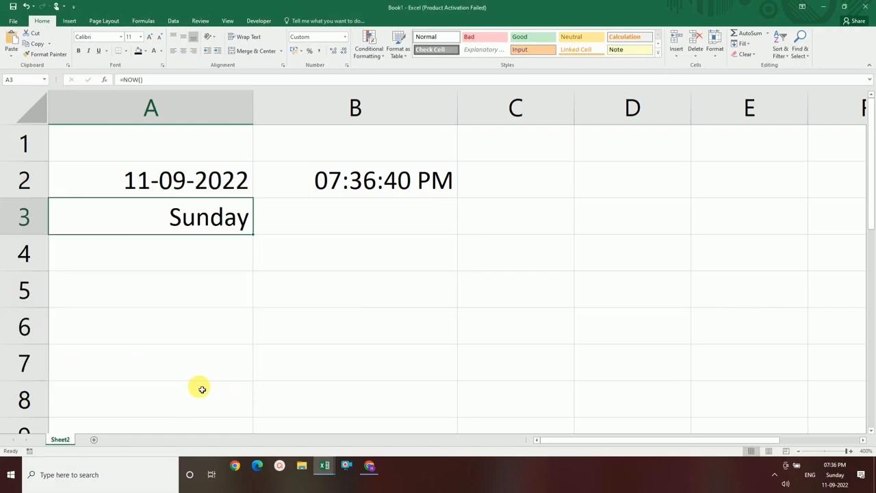
drag(154, 217, 308, 218)
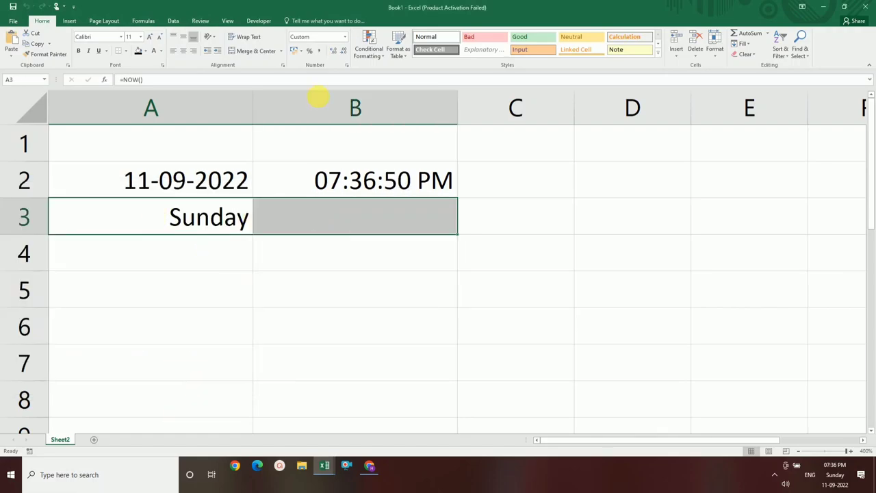
click(254, 51)
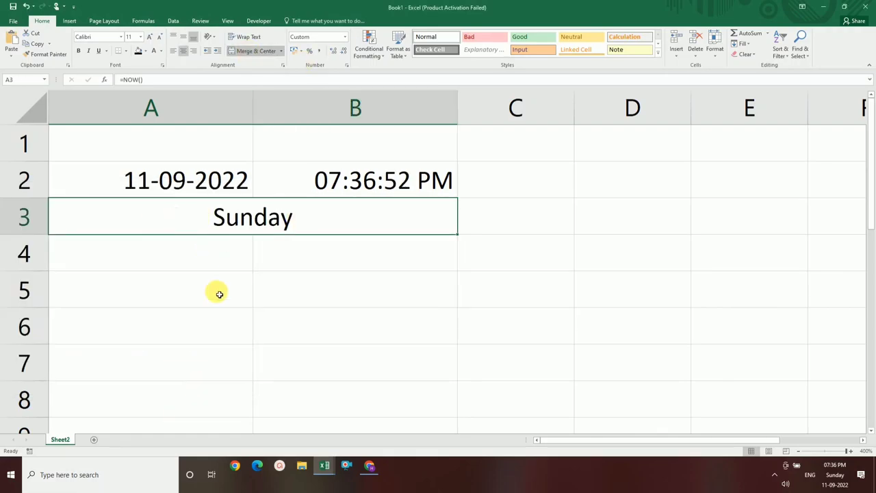
click(152, 330)
- Type the label Month No in A4
click(120, 266)
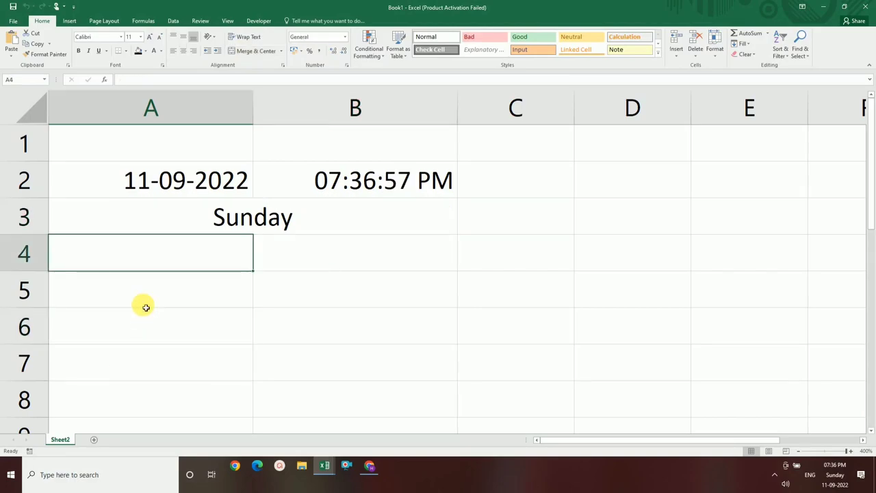
text(Month )
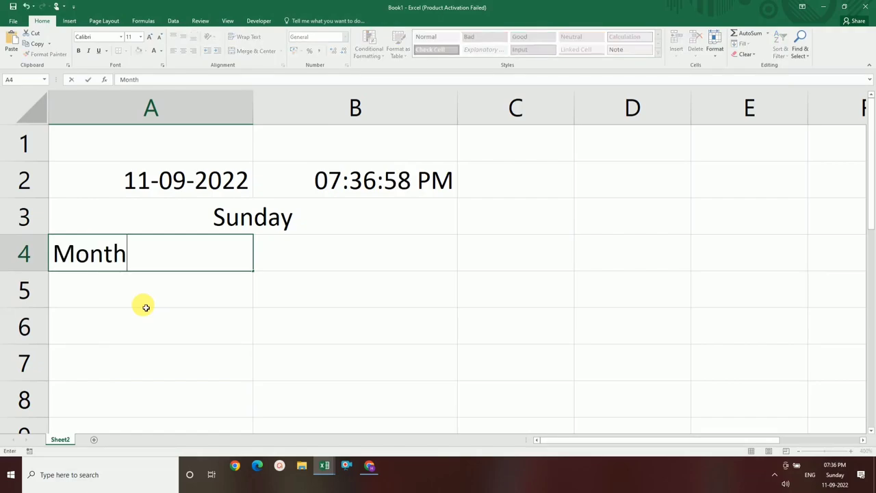
text(No)
key(Return)
text(=)
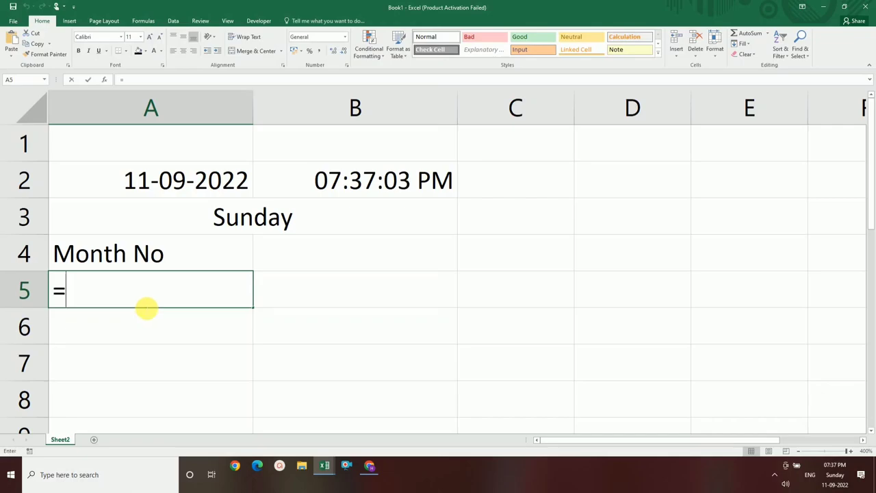
- Enter =MONTH(A2) in A5 so it shows 9
text(m)
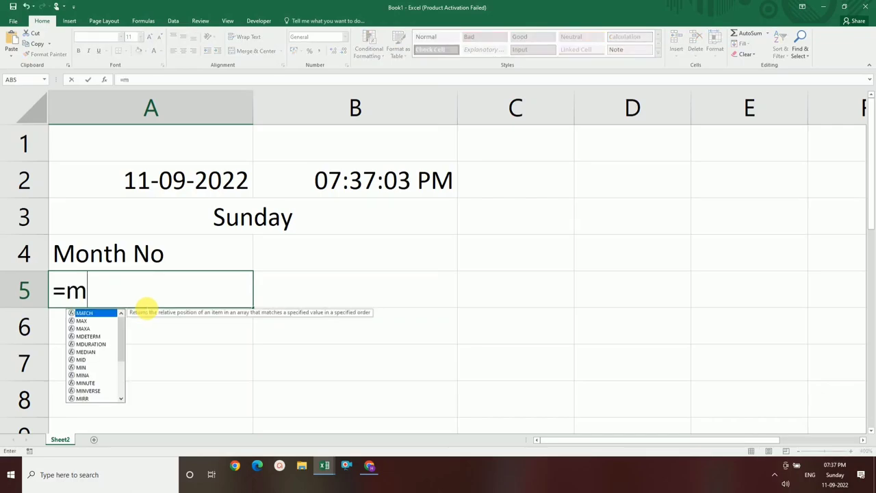
text(onth)
key(Tab)
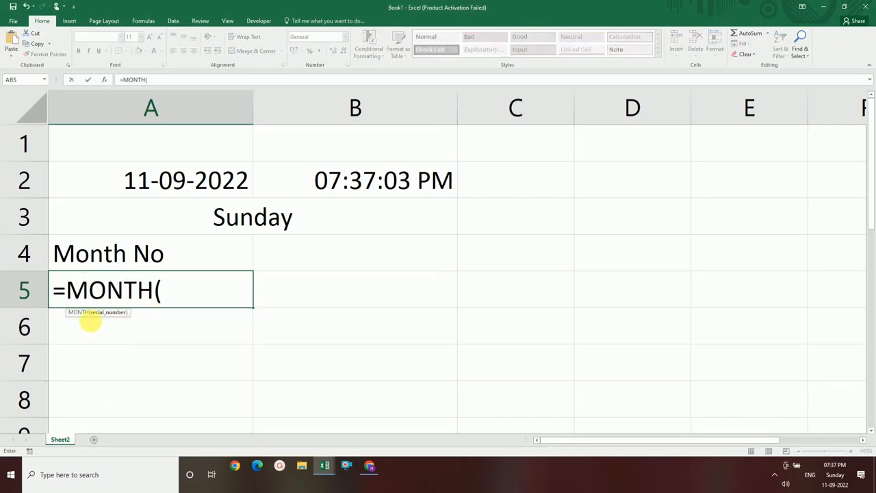
click(198, 180)
text())
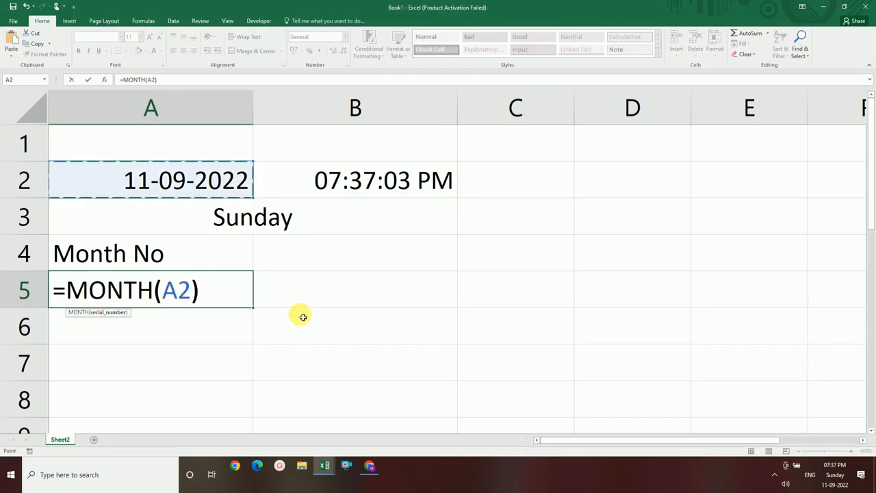
key(Return)
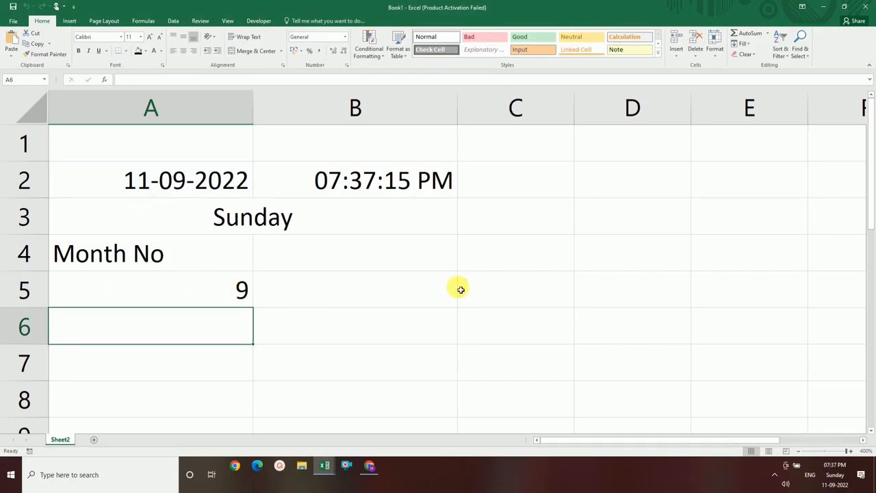
drag(93, 139, 382, 150)
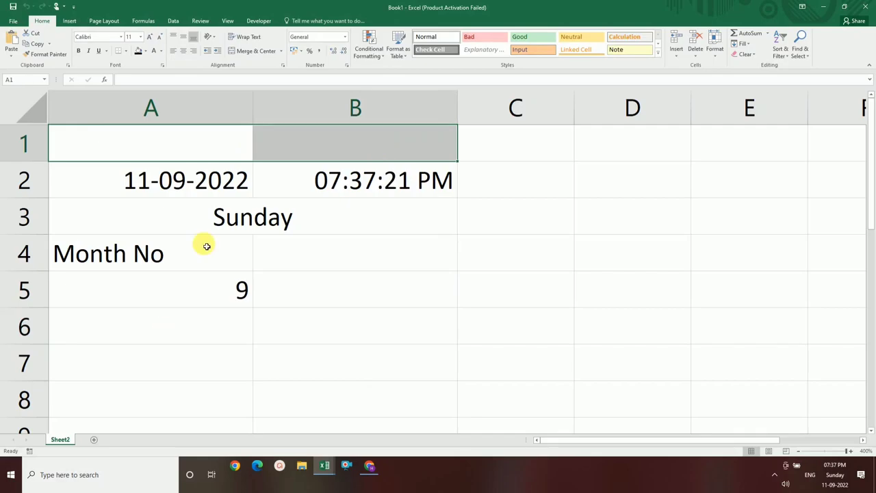
- Merge A1:B1 and type the title Made By Quick Excel Knowledge
click(258, 57)
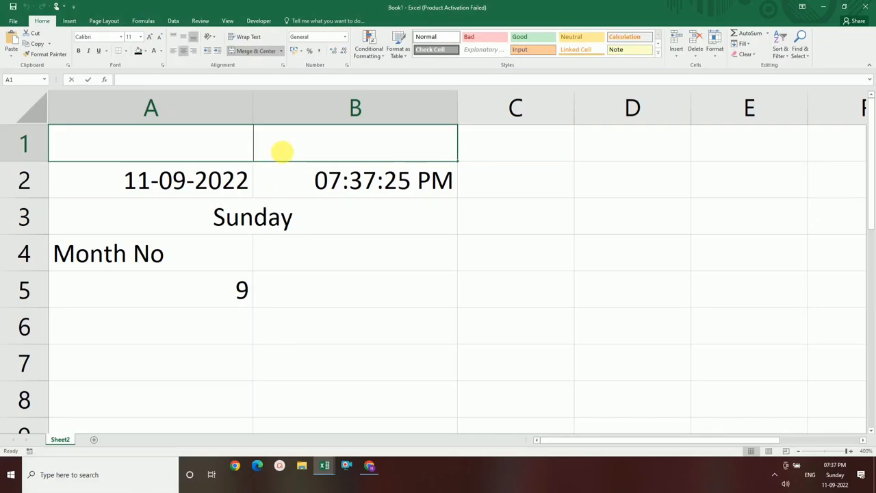
text(Made By)
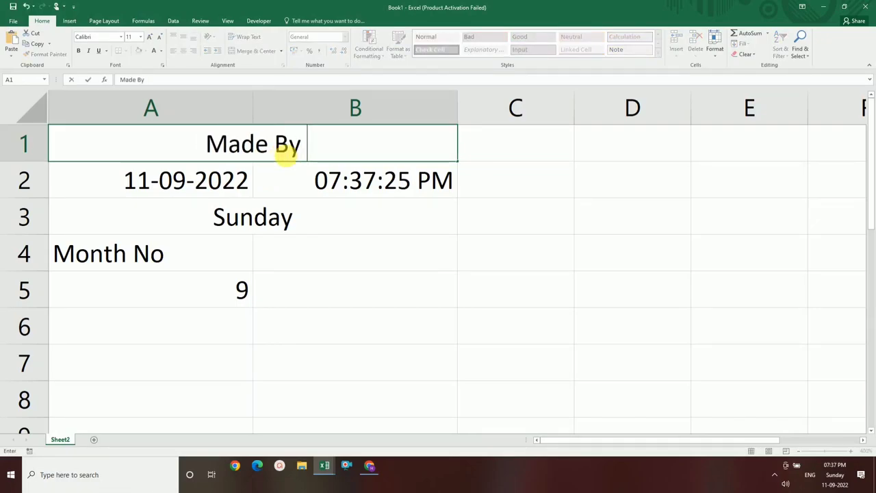
text( Quick Exc)
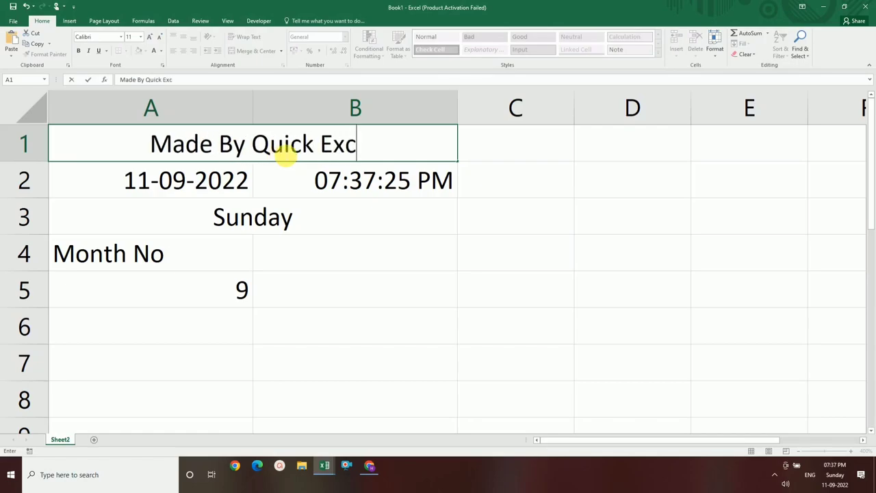
text(el Know)
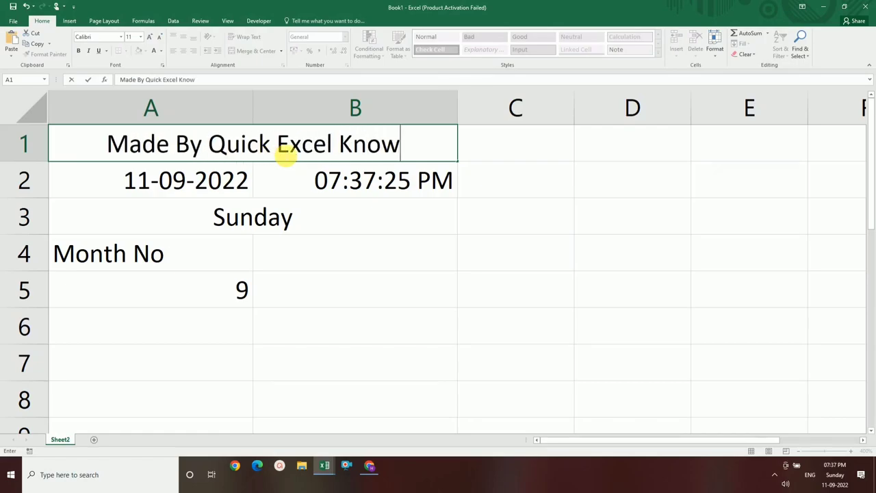
text(ledge)
key(Return)
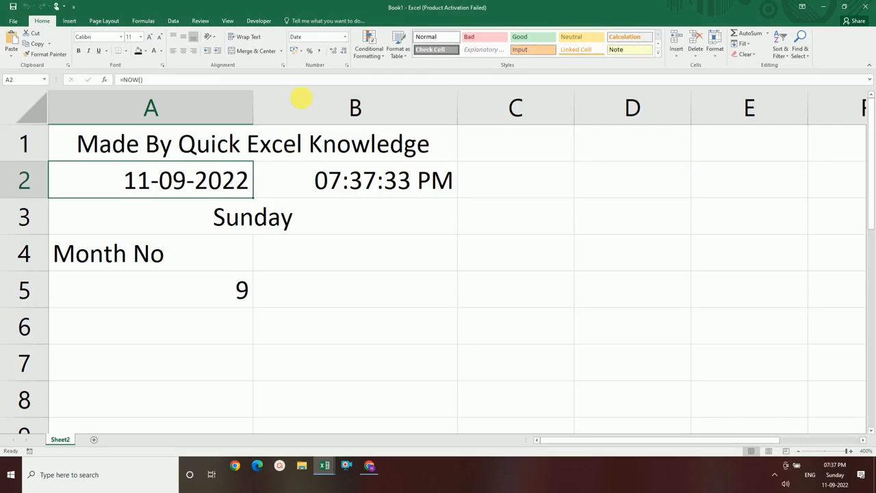
- Make the title red, Gabriola font, size 16 and bold
click(245, 144)
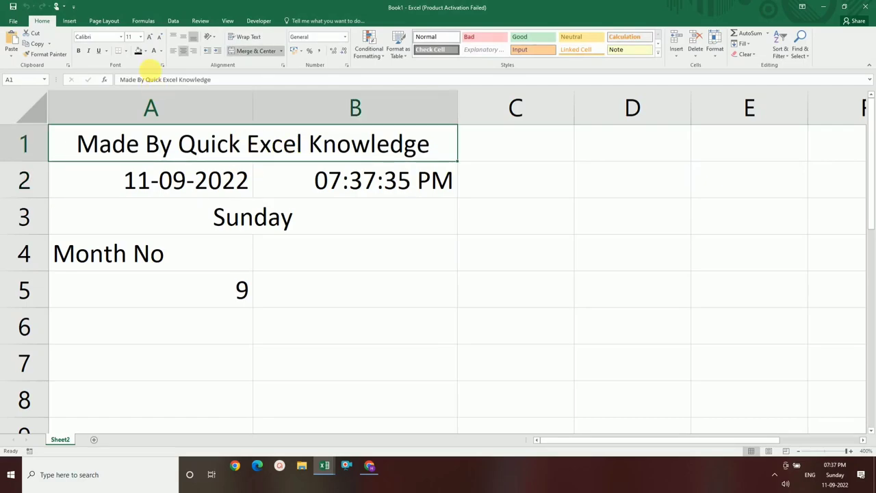
click(146, 51)
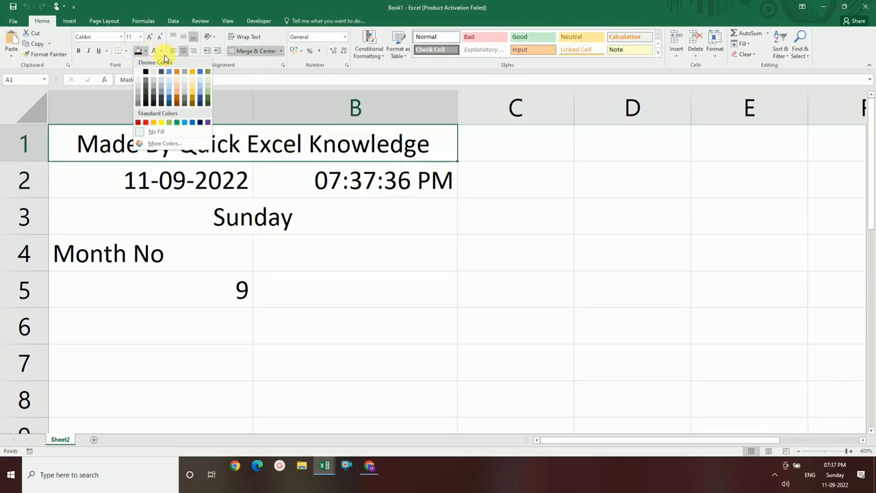
click(162, 52)
click(160, 52)
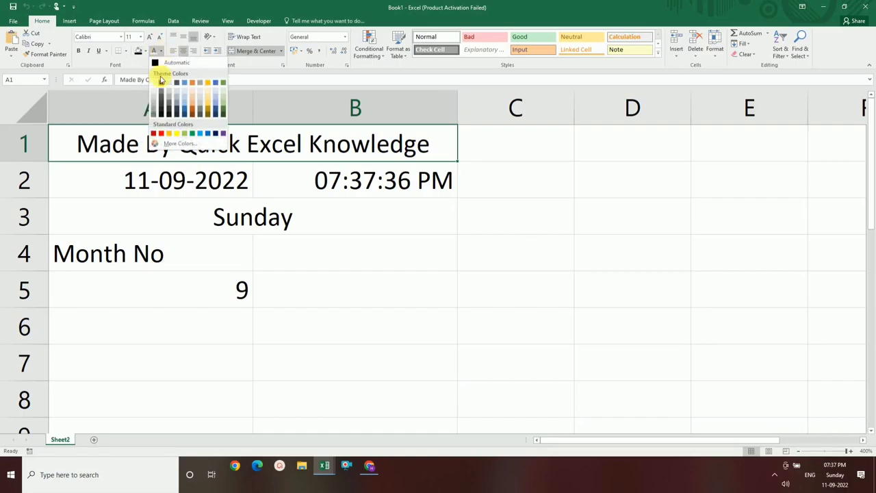
click(164, 131)
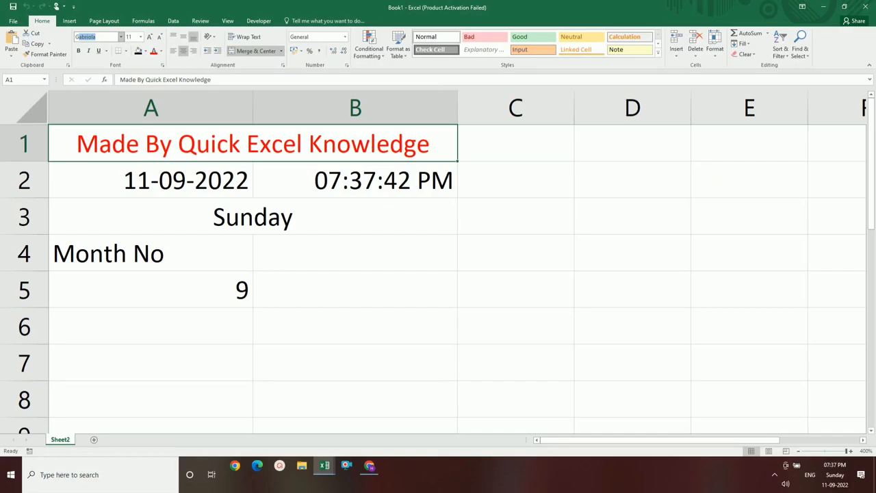
key(Return)
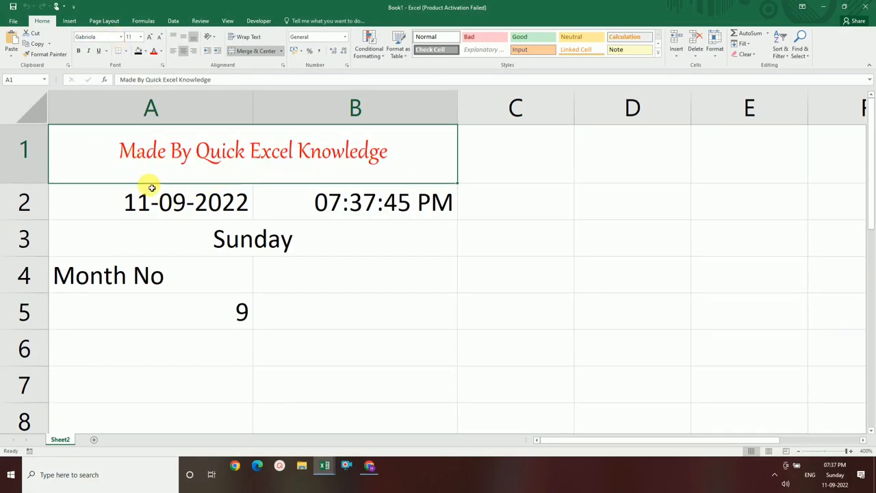
click(140, 36)
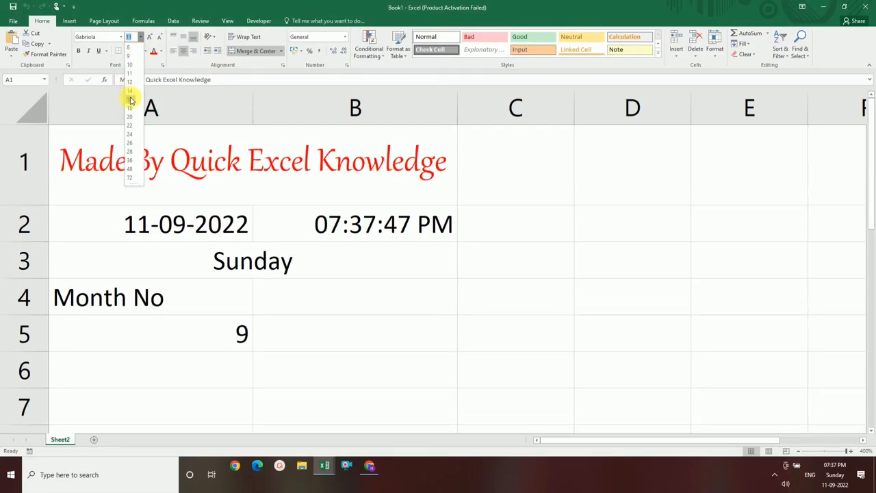
click(132, 101)
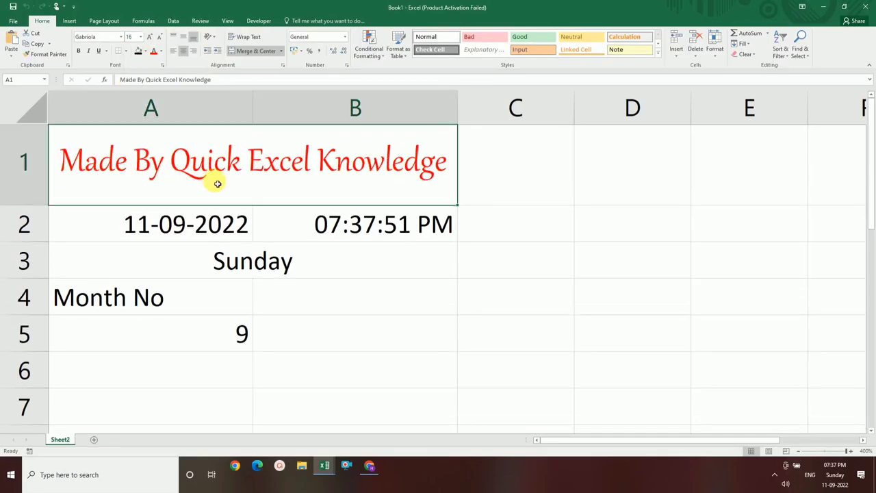
key(ctrl+b)
- Centre-align the time in B2 and the Month No label and value in A4:A5
click(209, 334)
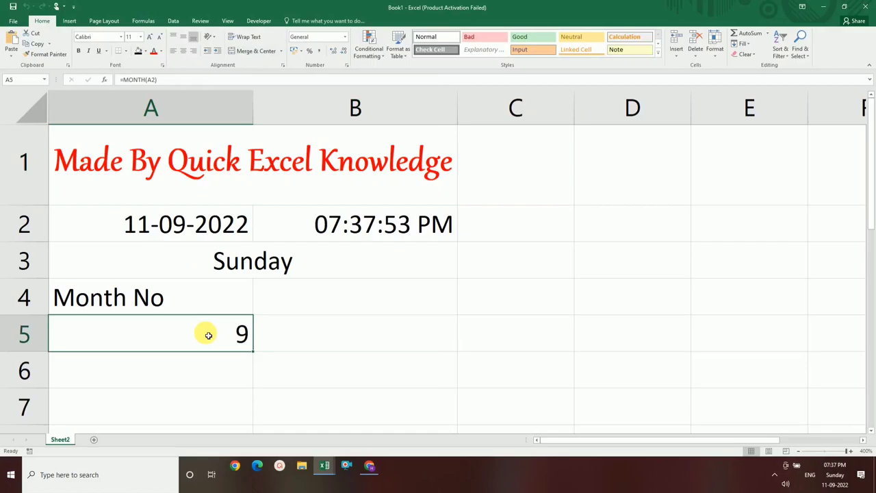
drag(107, 223, 293, 336)
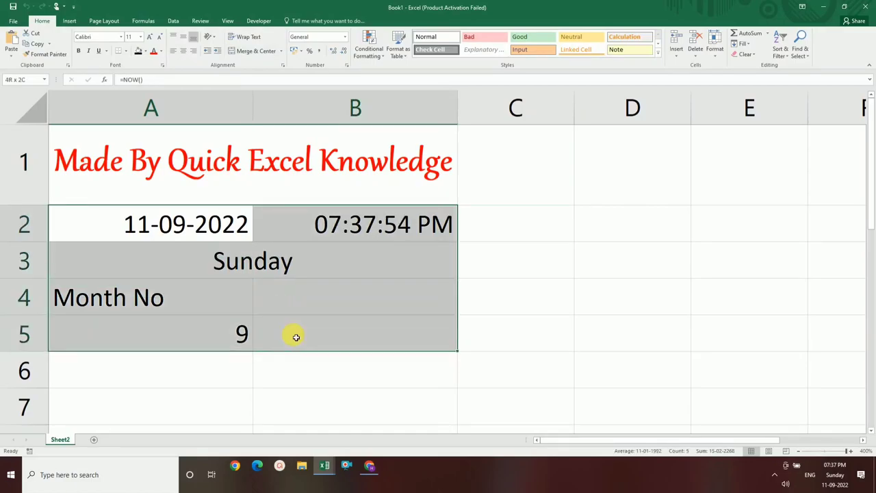
click(212, 252)
click(210, 229)
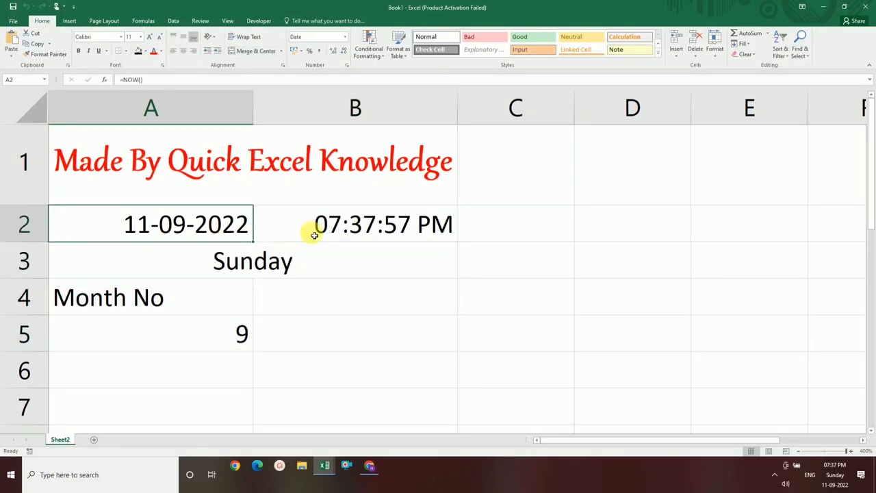
click(314, 235)
click(183, 52)
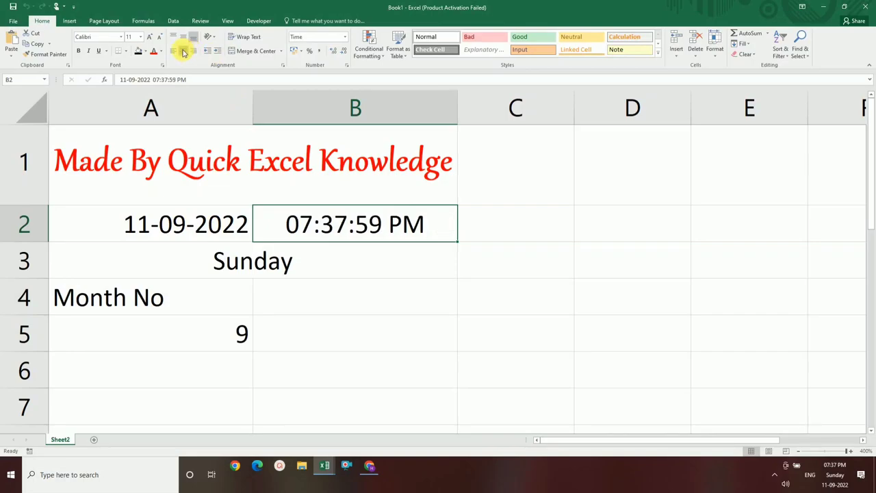
click(200, 255)
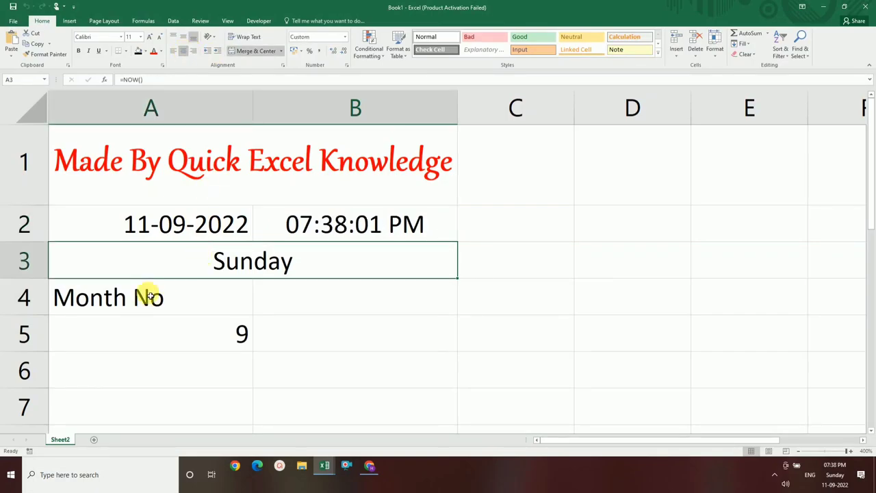
drag(150, 294, 151, 337)
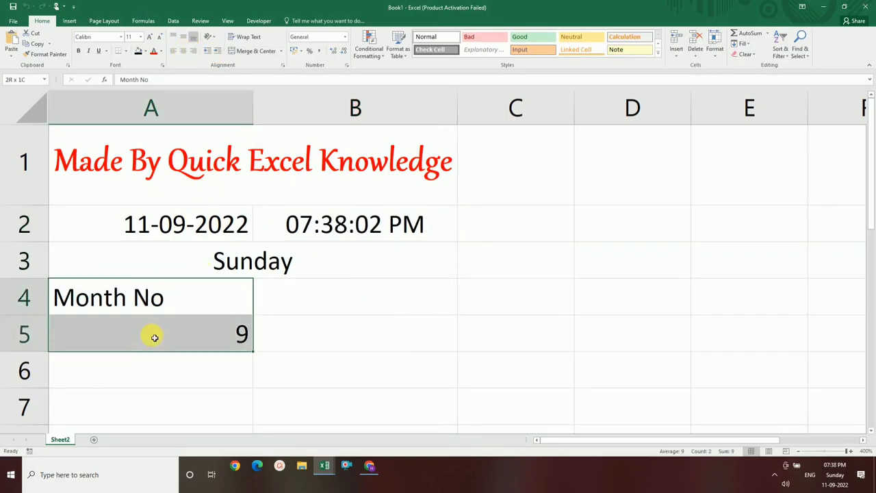
click(184, 52)
click(309, 333)
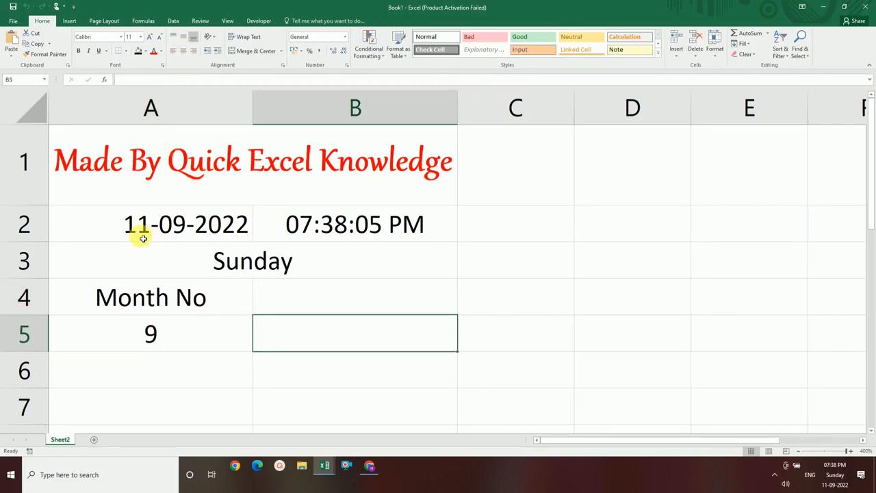
- Apply the Technology digital font to the clock cells A2:B5
drag(137, 229, 324, 329)
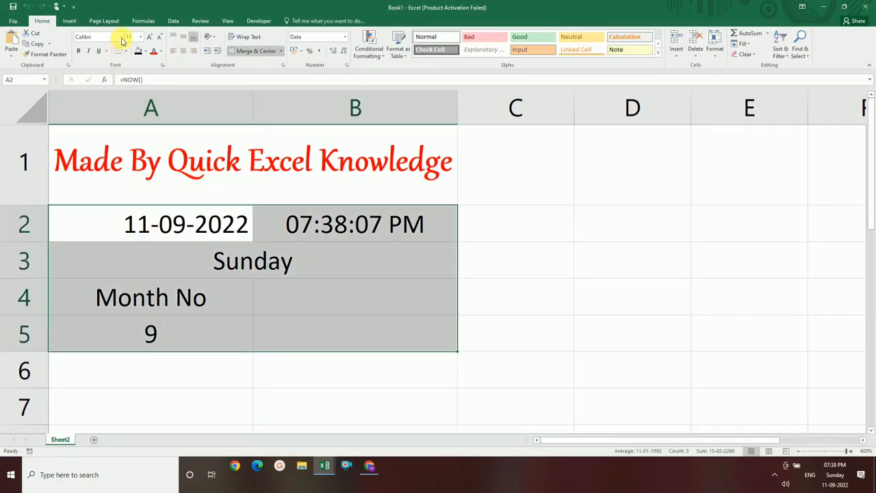
click(122, 38)
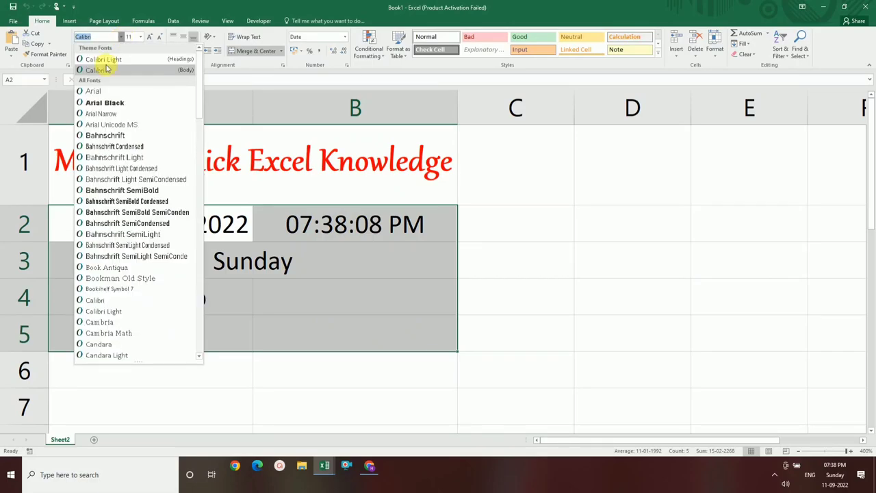
scroll(130, 260, down, 4)
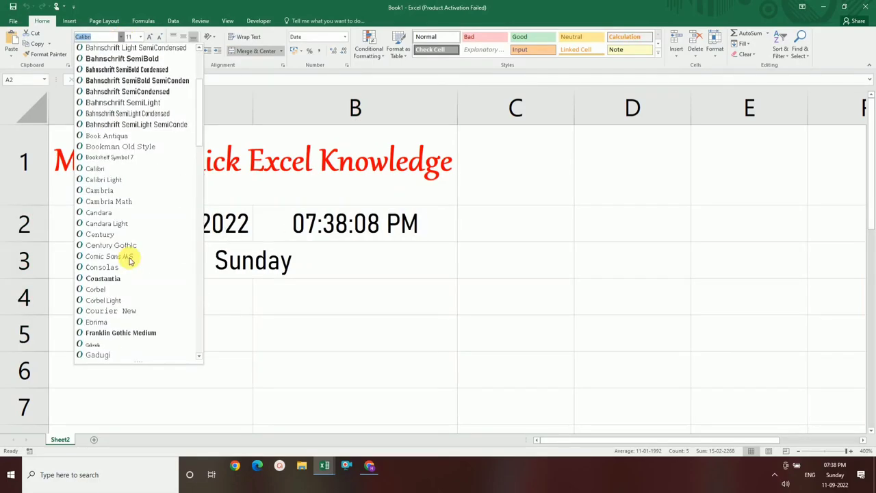
scroll(130, 261, down, 2)
scroll(130, 260, down, 4)
scroll(130, 261, down, 3)
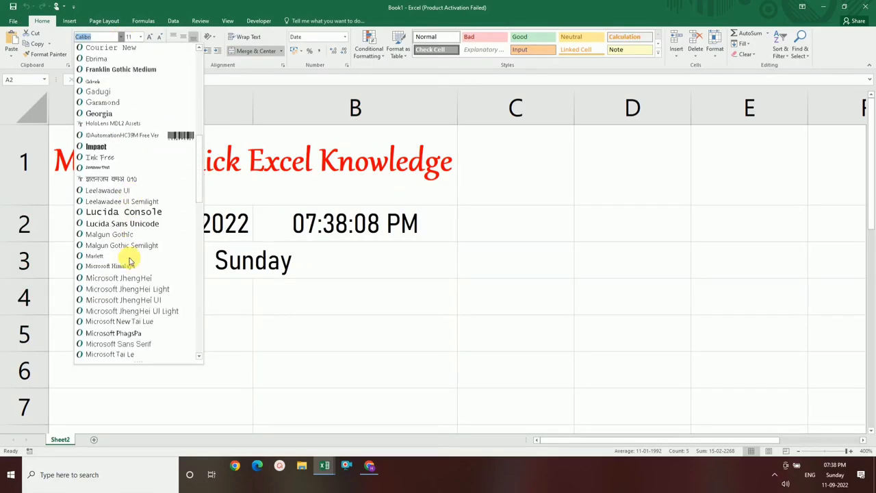
scroll(130, 260, down, 5)
scroll(130, 260, down, 8)
scroll(130, 257, down, 5)
scroll(126, 233, down, 1)
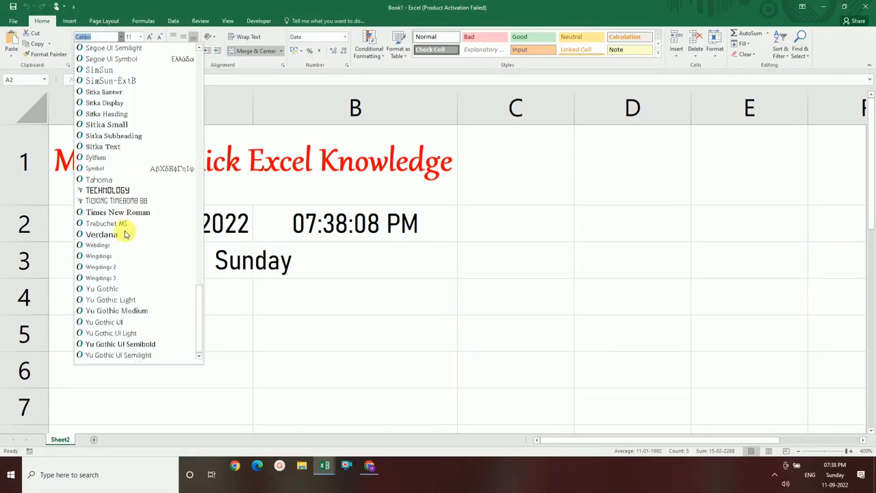
click(118, 195)
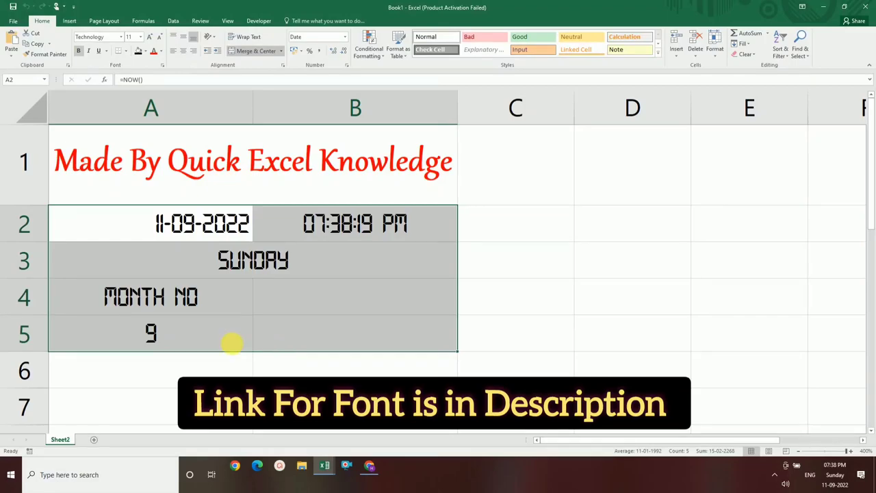
click(214, 321)
drag(127, 210, 361, 352)
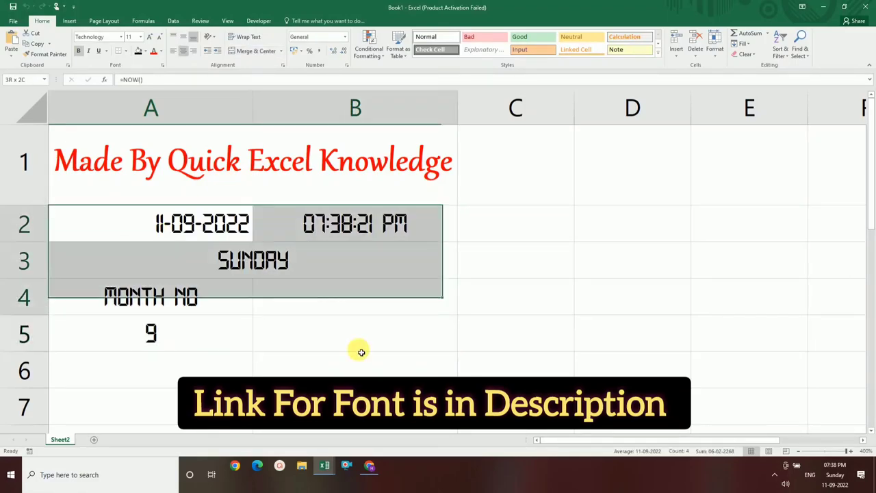
click(161, 52)
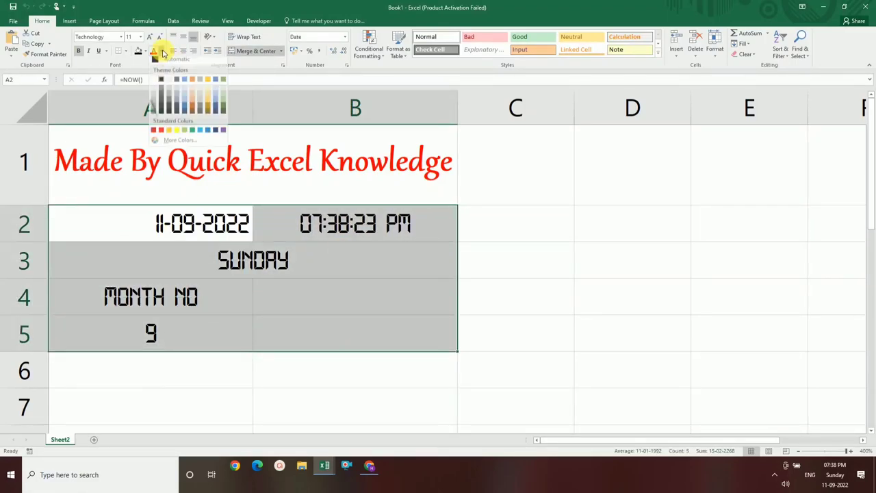
- Give the clock cells A2:B5 a pale font colour and fill A1:B5 black
click(155, 95)
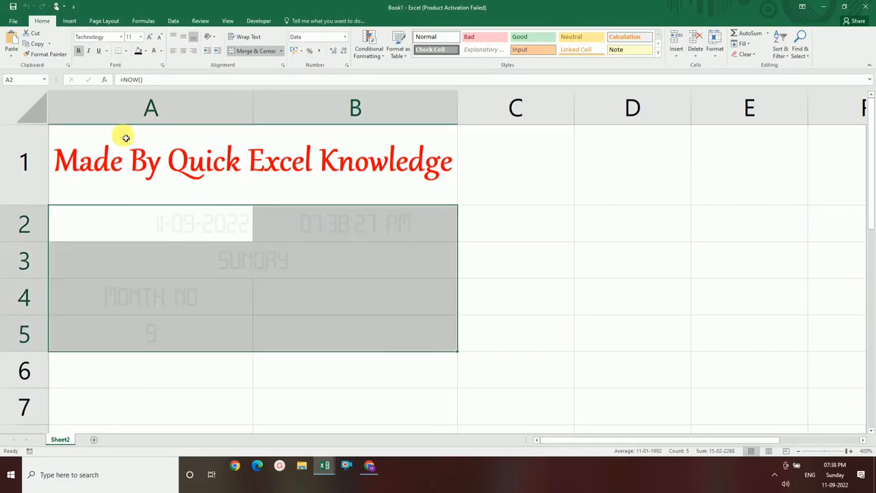
drag(126, 137, 145, 346)
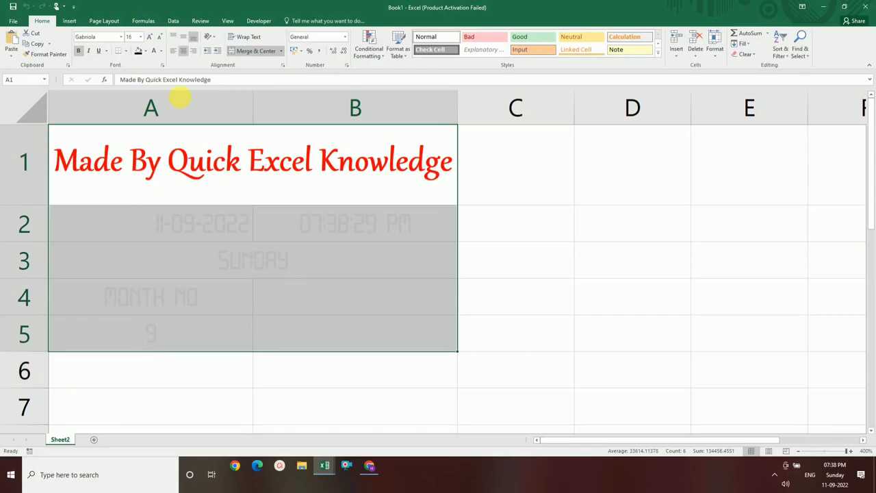
click(139, 54)
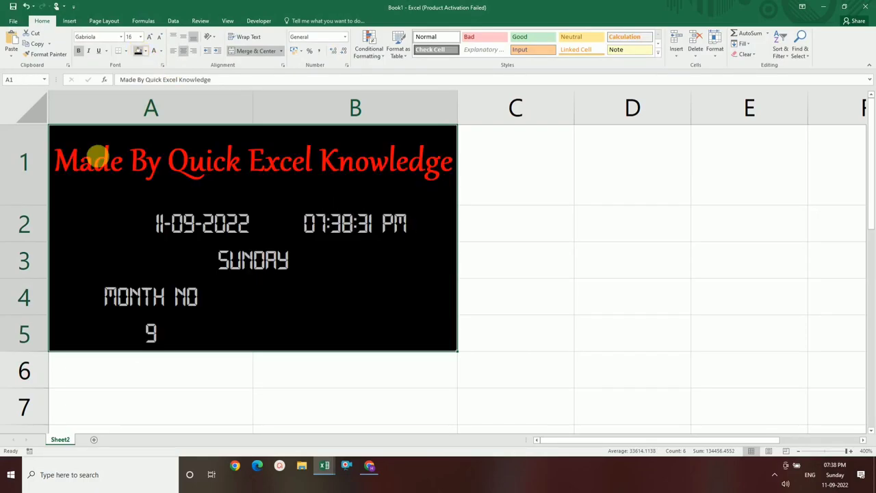
click(240, 372)
- Enlarge the font size of the clock text in A2:B5
drag(153, 222, 305, 328)
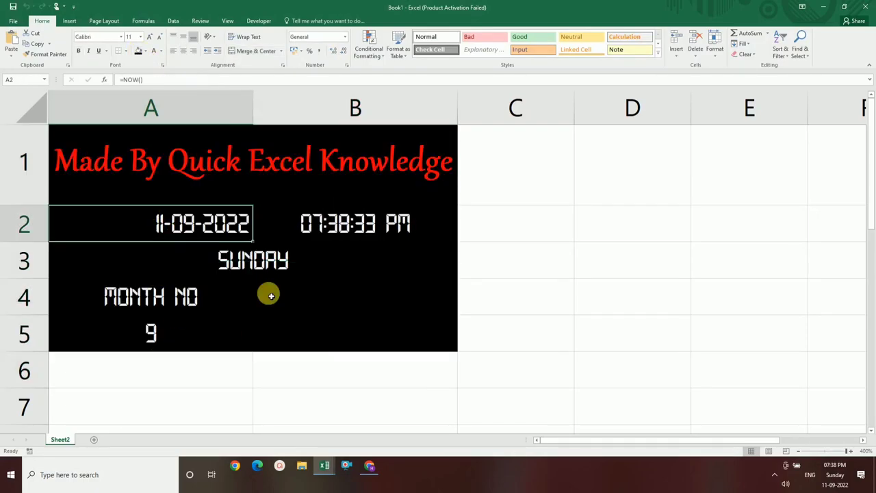
click(139, 39)
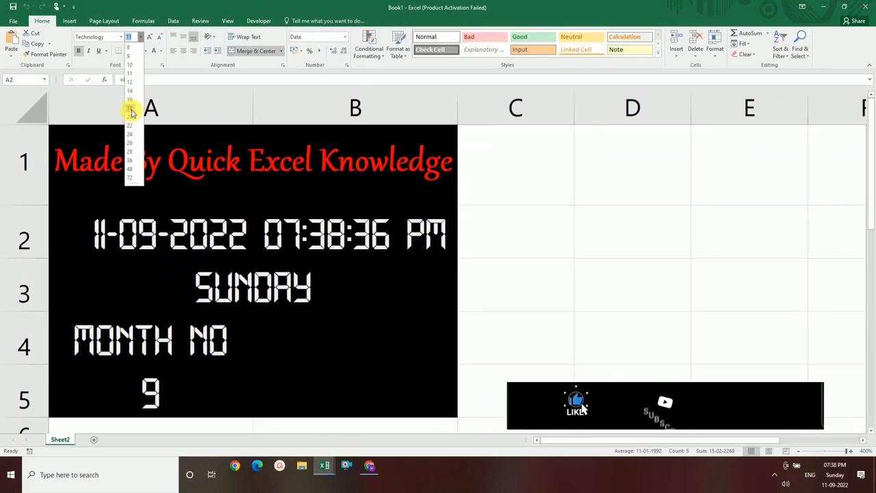
click(555, 242)
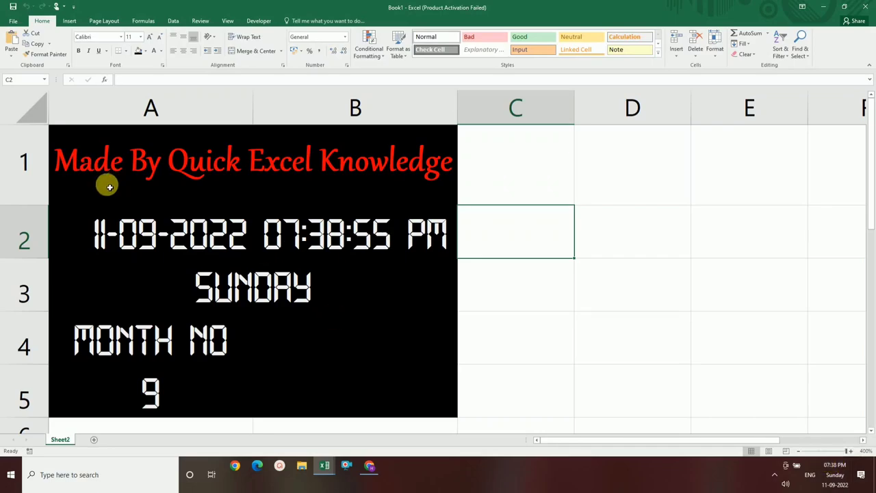
- Save the workbook as 'Clock' with the Excel Macro-Enabled Workbook file type
click(14, 22)
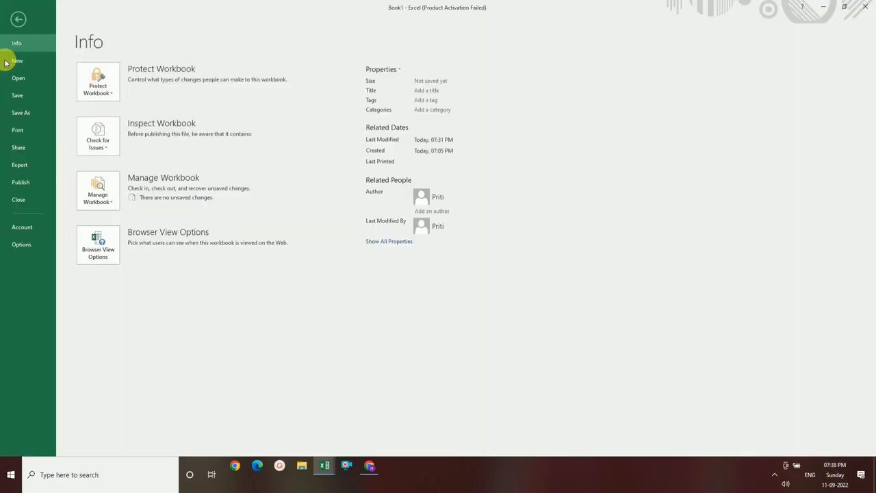
click(21, 112)
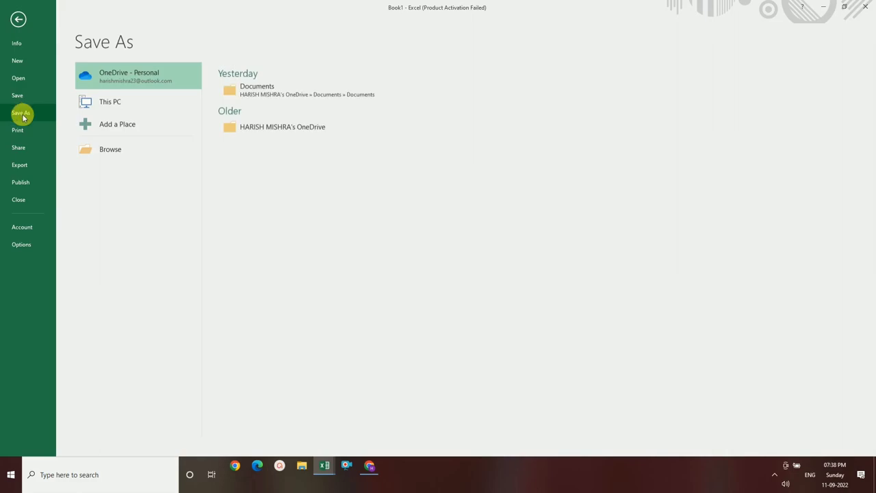
click(107, 152)
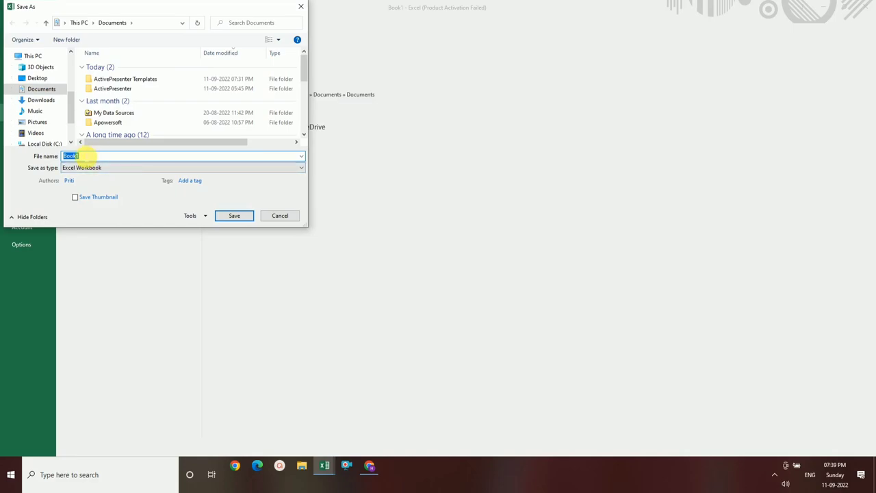
text(Clock)
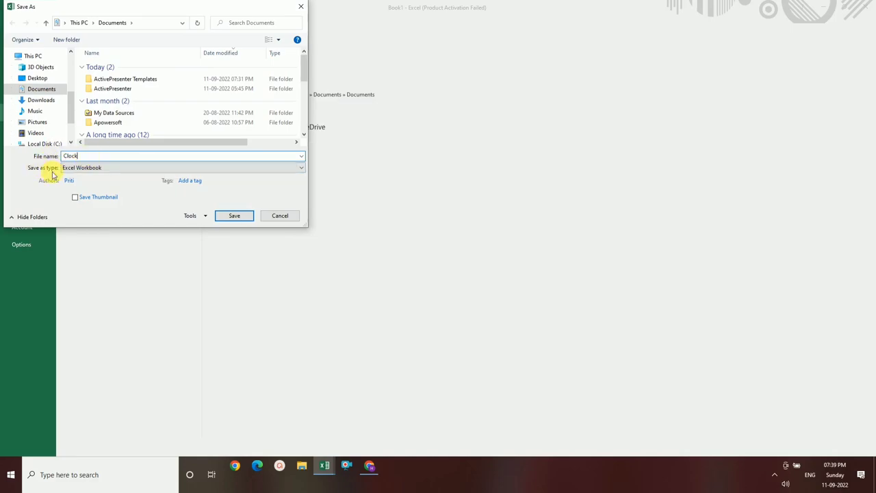
click(81, 168)
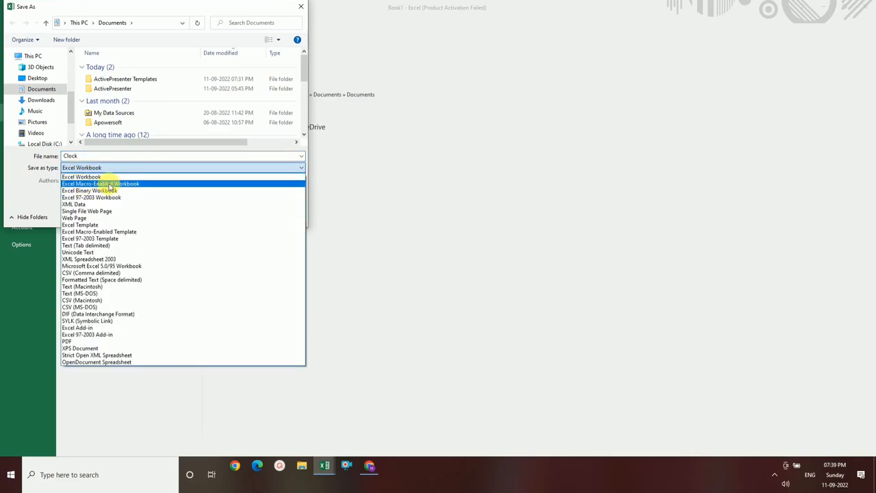
click(111, 184)
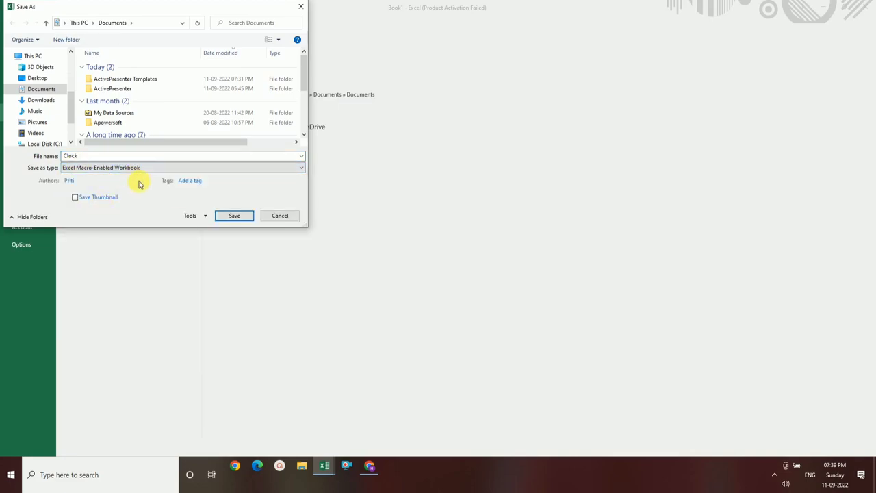
click(238, 215)
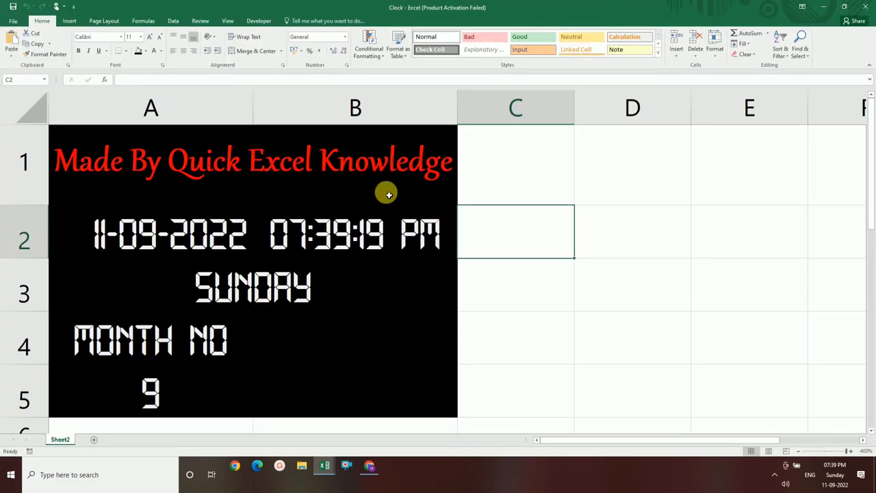
- Close Clock with its changes saved, then reopen it from the Documents folder
click(865, 8)
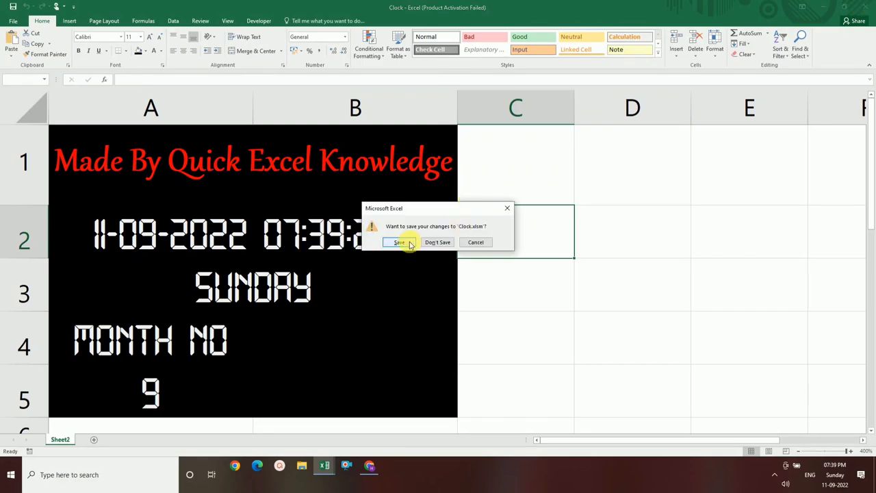
click(403, 242)
click(301, 468)
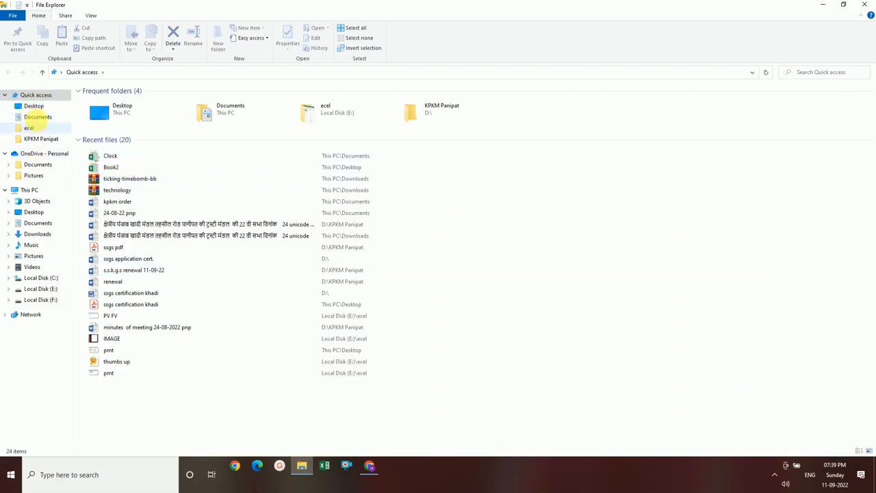
click(37, 117)
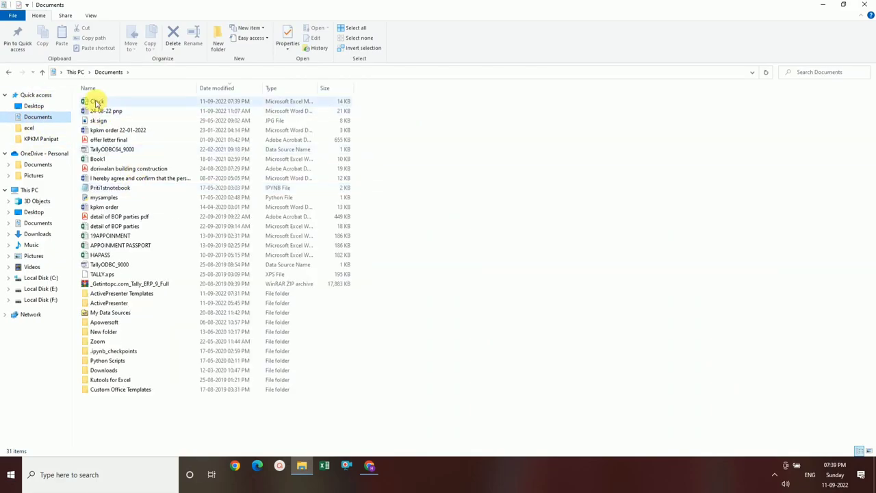
double_click(98, 103)
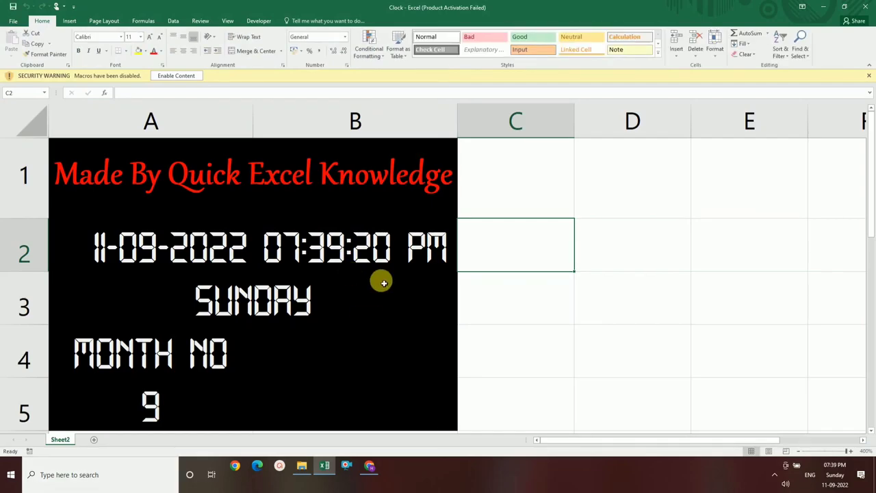
- Enable the workbook's macros and draw a rounded rectangle shape in cell D2
click(171, 76)
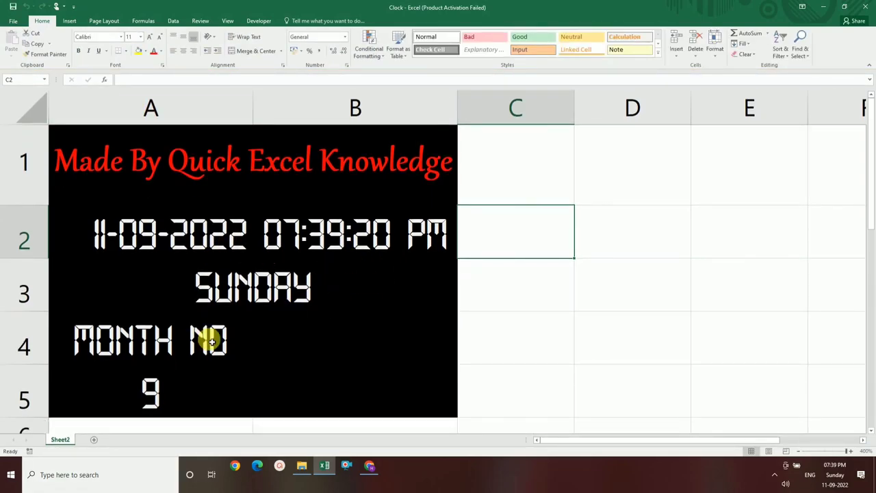
click(510, 282)
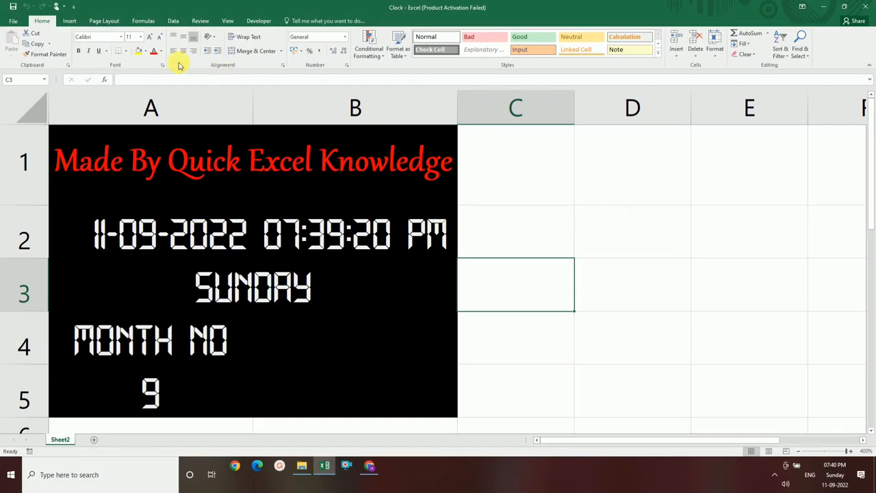
click(70, 20)
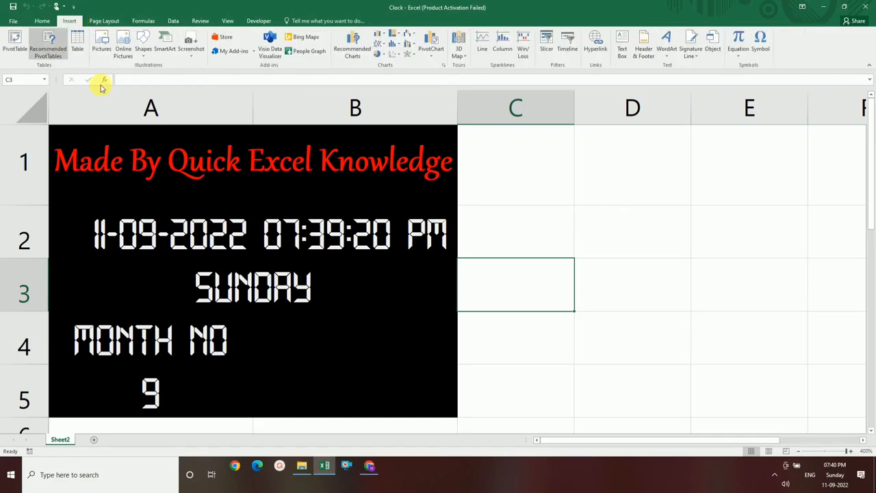
click(143, 49)
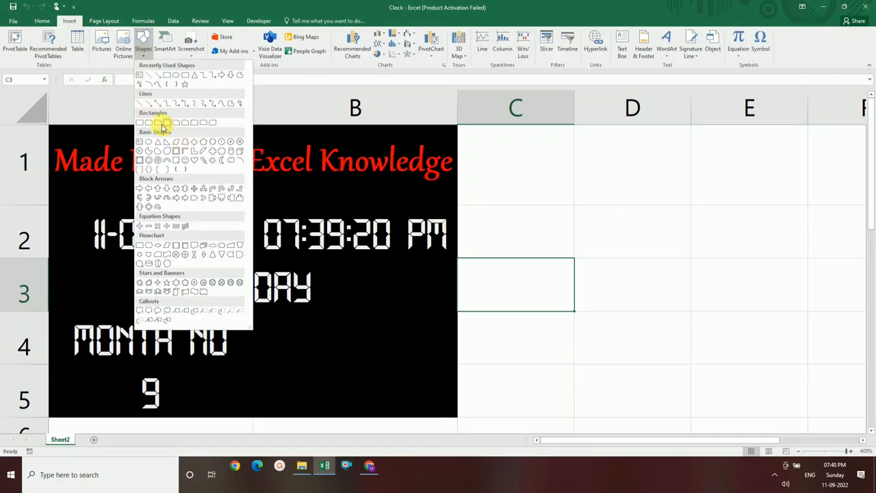
click(150, 124)
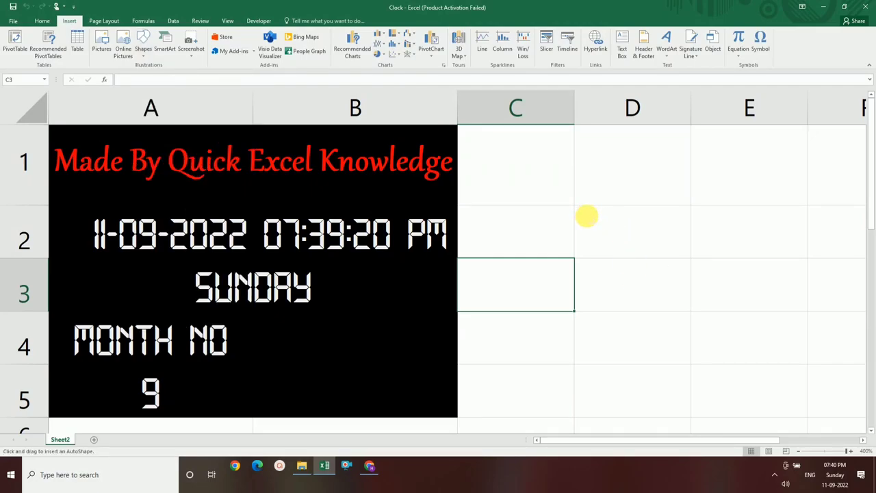
drag(586, 216, 678, 243)
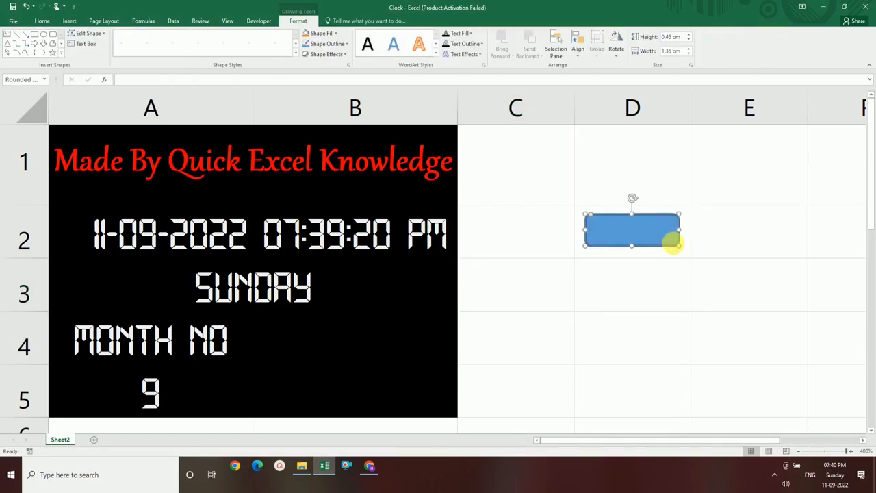
- Label the shape 'Run Clock', then narrow it and shrink the text onto one line
right_click(629, 235)
click(651, 283)
text(Run)
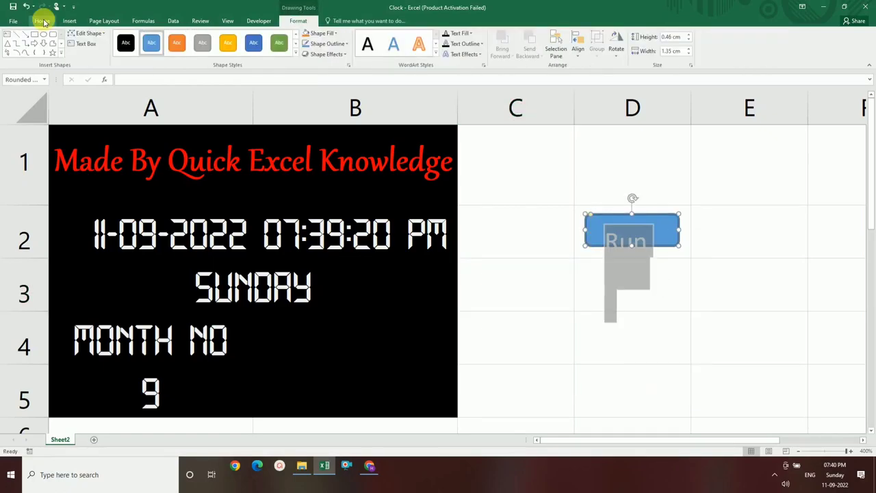
click(43, 21)
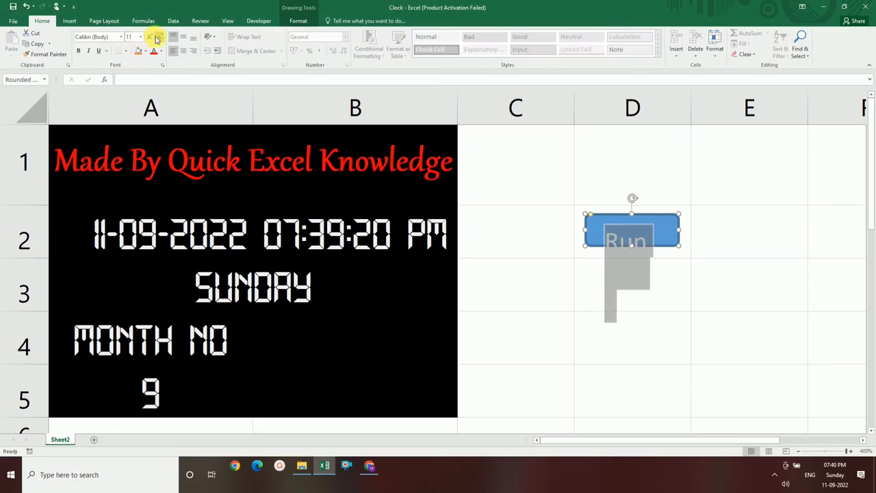
click(156, 38)
click(156, 37)
click(156, 37)
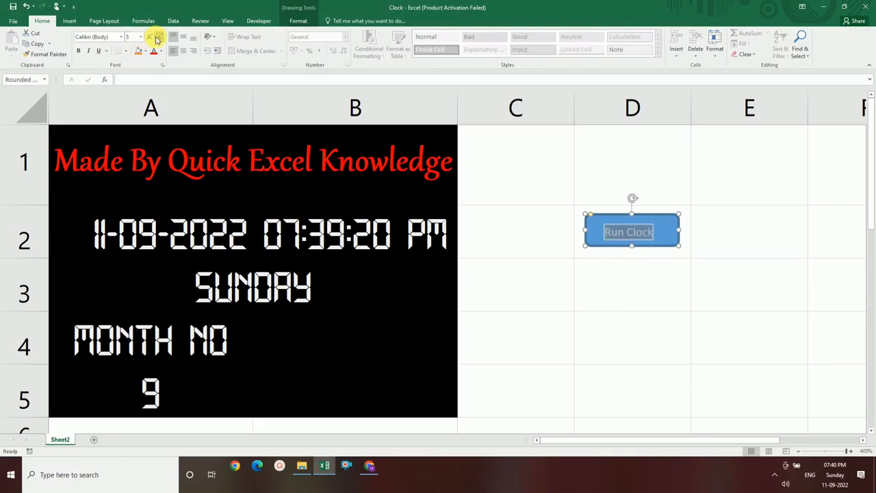
click(156, 37)
click(150, 39)
click(150, 39)
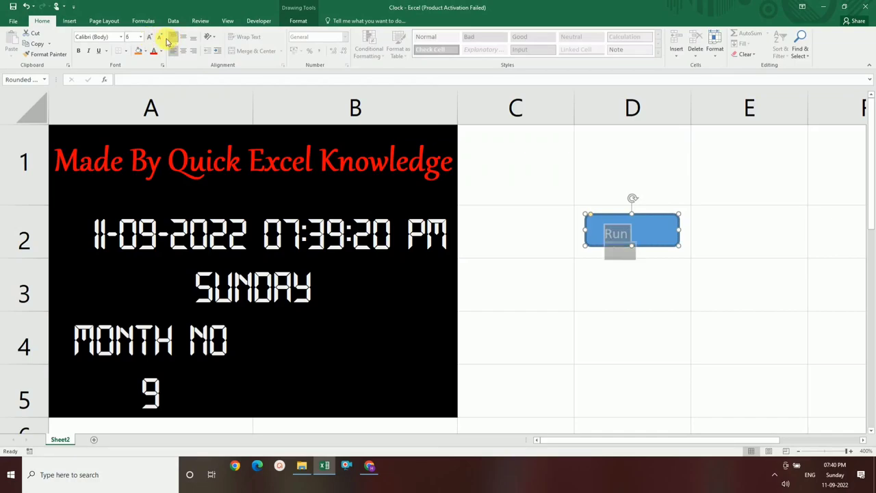
click(157, 38)
drag(678, 231, 666, 232)
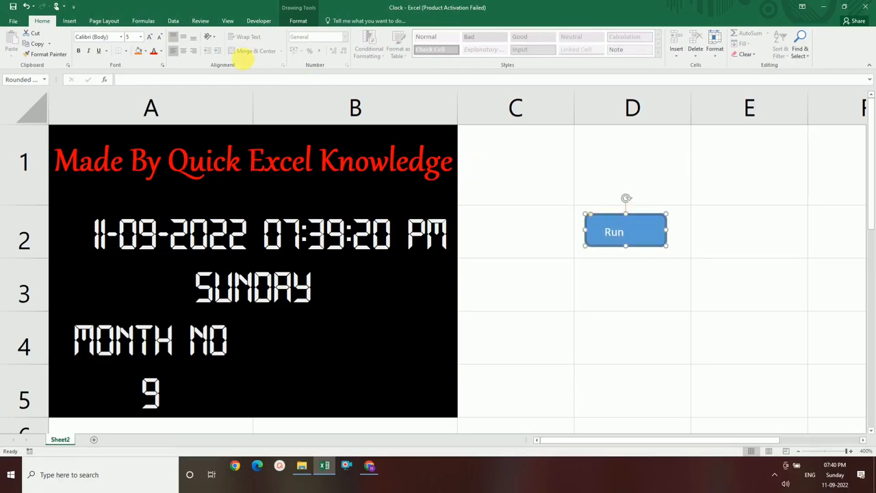
click(158, 41)
text(Clock)
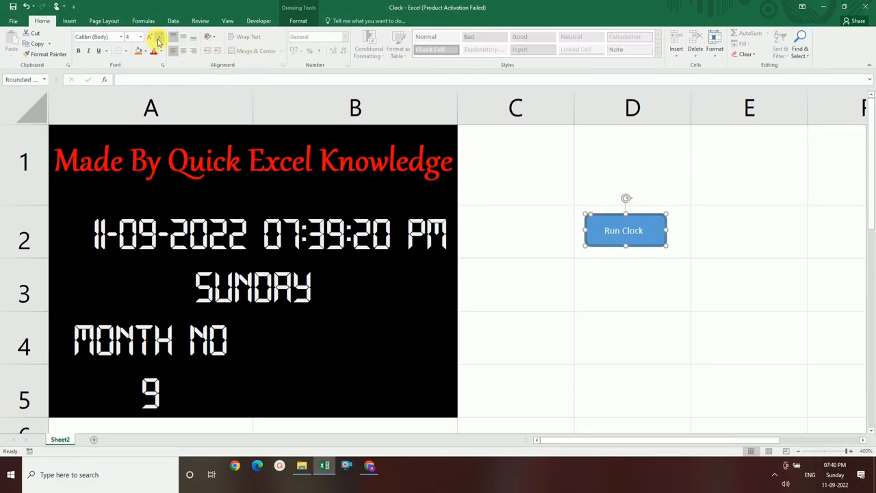
- Set the Run Clock text to Times New Roman and apply a no-fill shape style
click(121, 37)
scroll(117, 315, down, 4)
scroll(118, 319, down, 4)
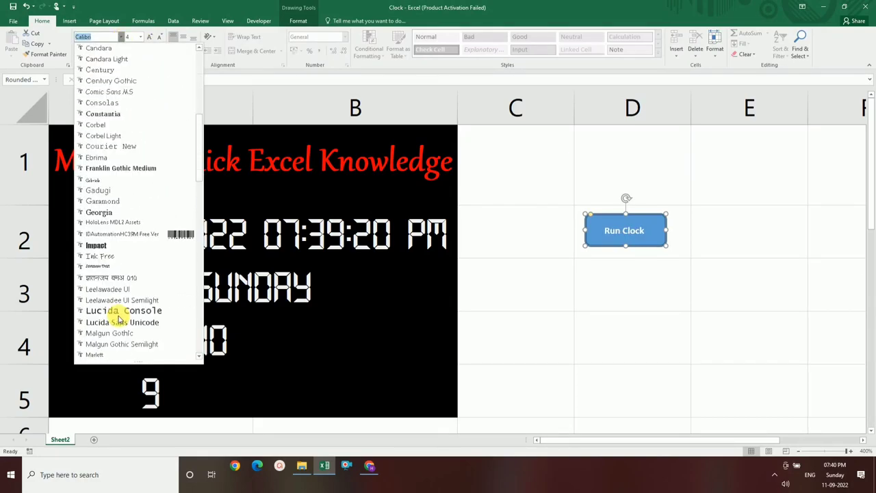
scroll(118, 319, down, 1)
scroll(120, 320, down, 4)
scroll(124, 321, down, 6)
scroll(124, 321, down, 5)
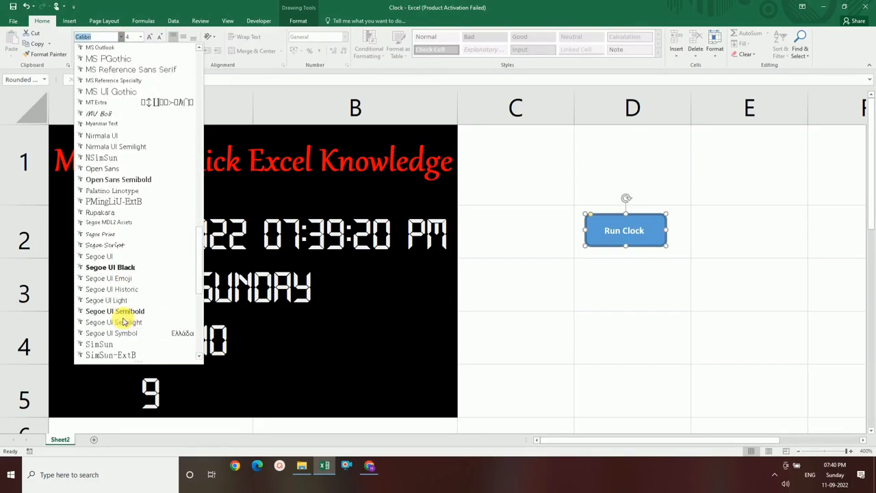
scroll(122, 322, down, 3)
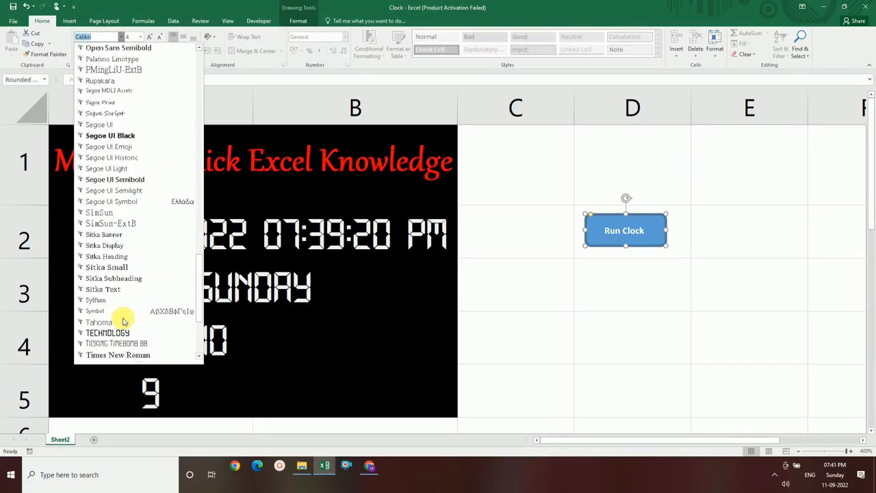
click(130, 355)
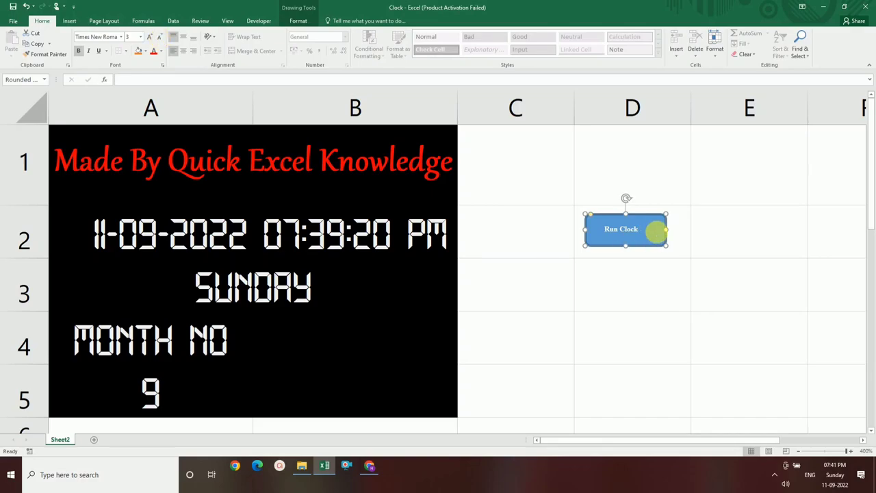
right_click(657, 231)
click(687, 224)
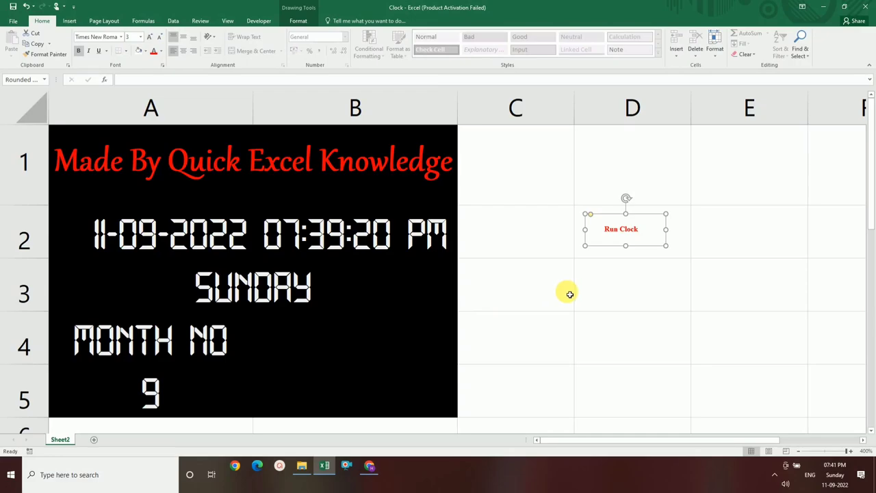
- Assign the MyDigital_Clock macro to the Run Clock button, then click it to start the clock
right_click(644, 229)
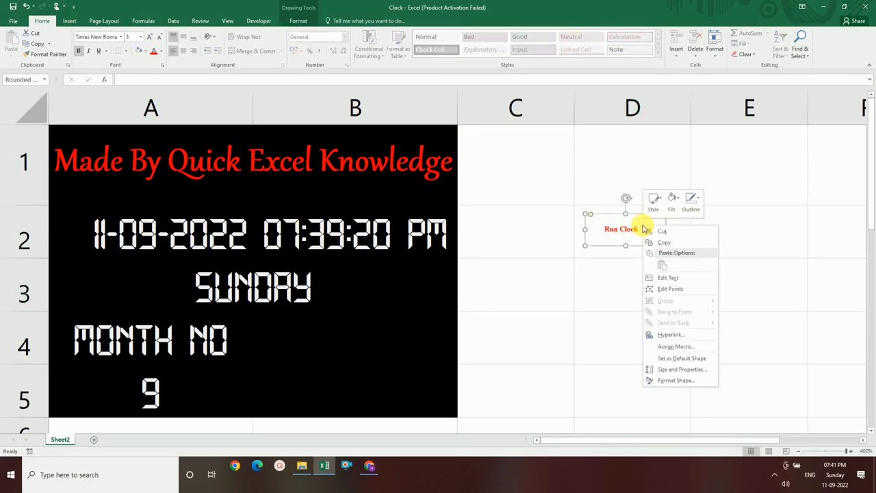
click(677, 347)
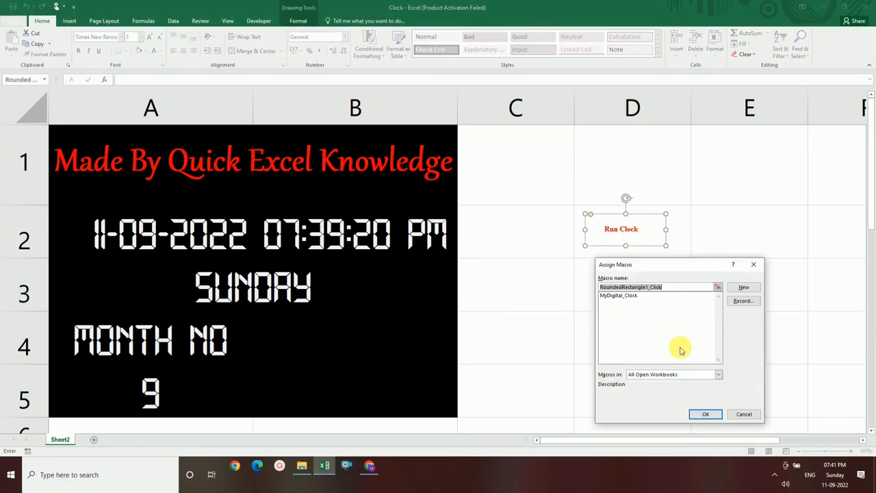
click(627, 296)
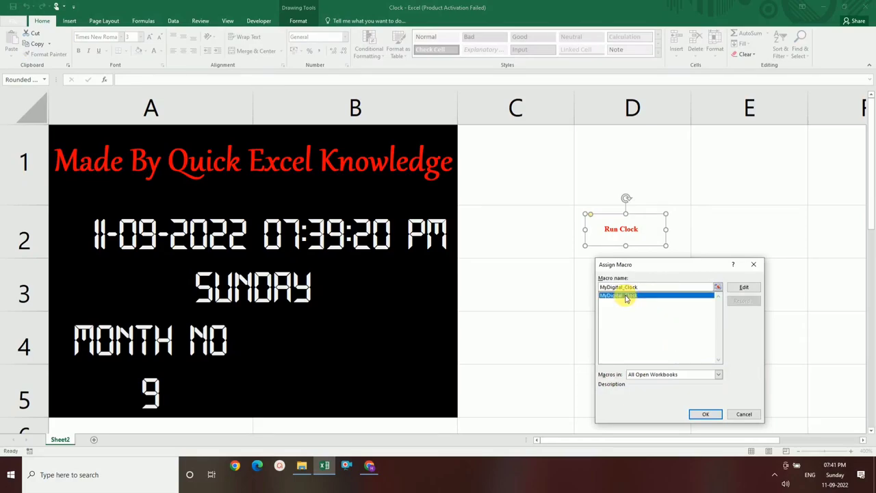
click(705, 413)
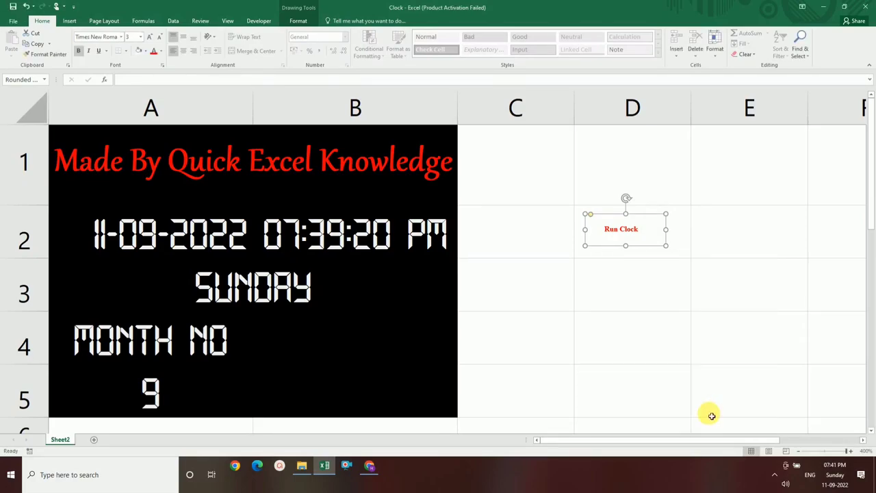
click(563, 278)
click(543, 228)
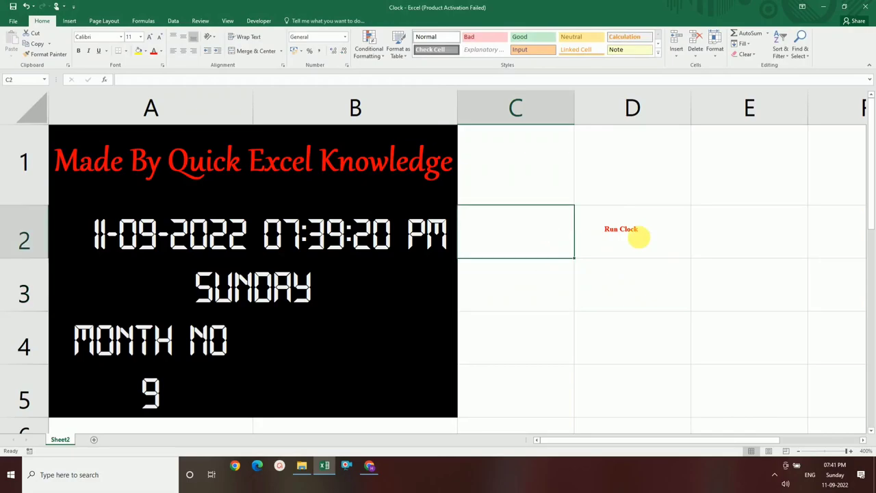
click(634, 232)
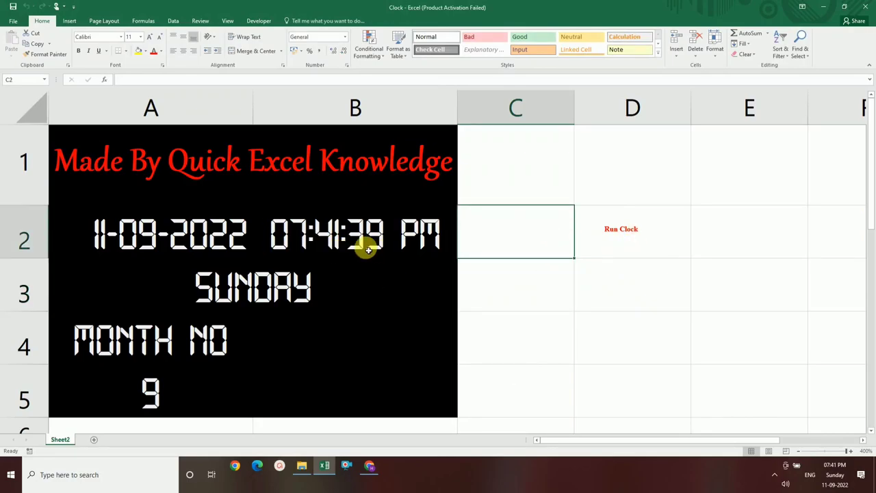